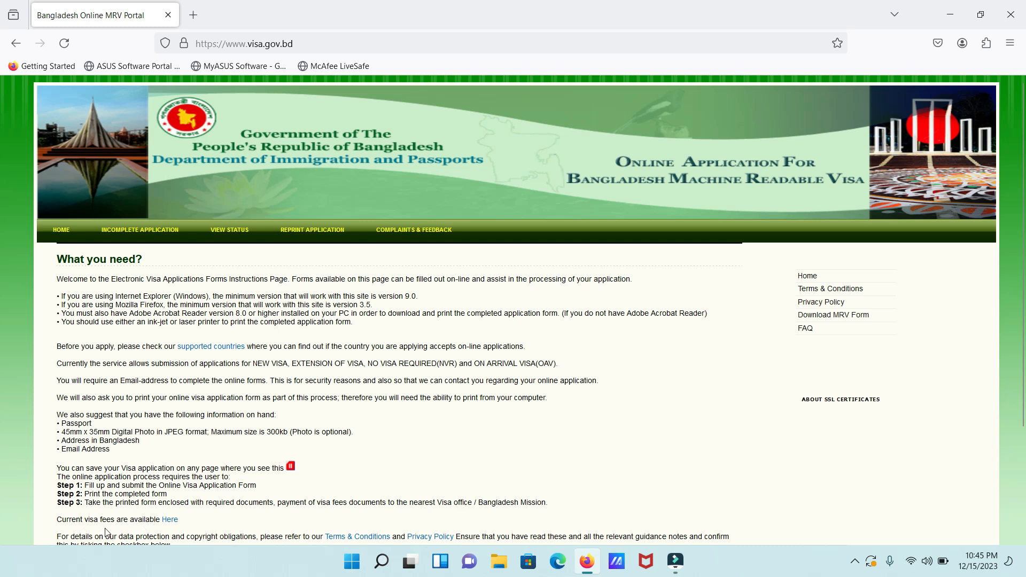
Show the table of current visa fees on visa.gov.bd
left_click(174, 524)
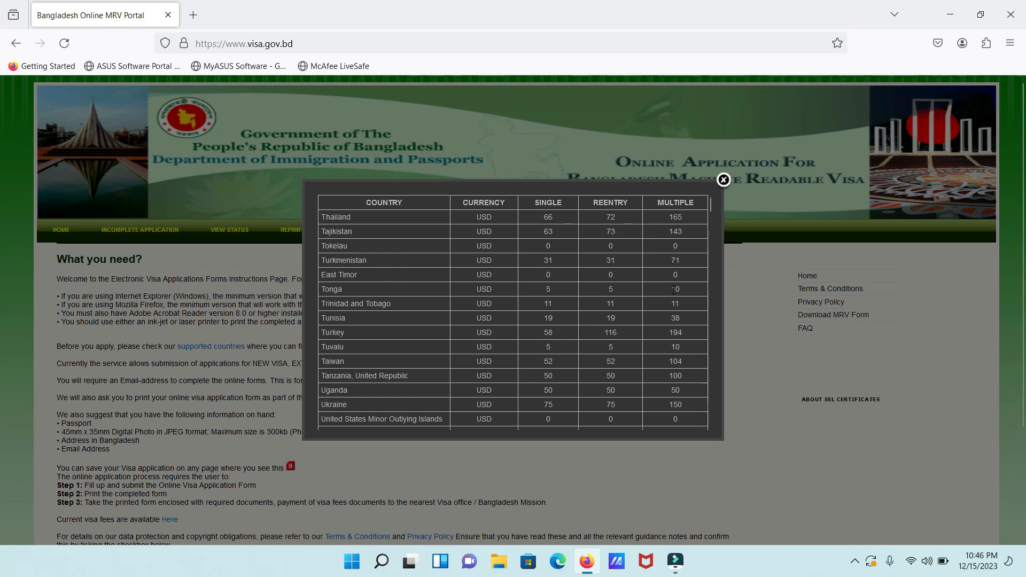
left_click_drag(710, 210, 703, 330)
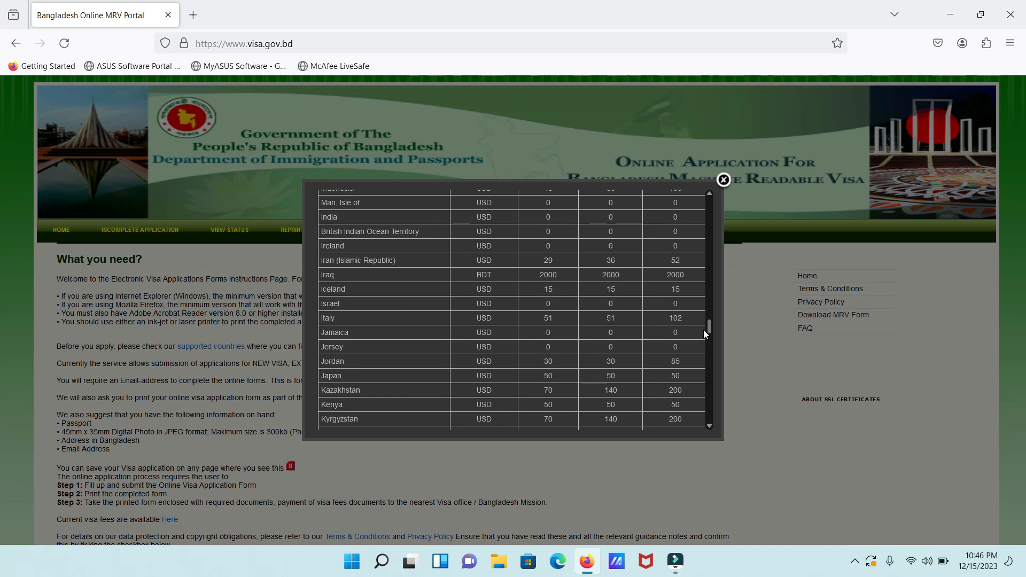
scroll(703, 329, "up", 1)
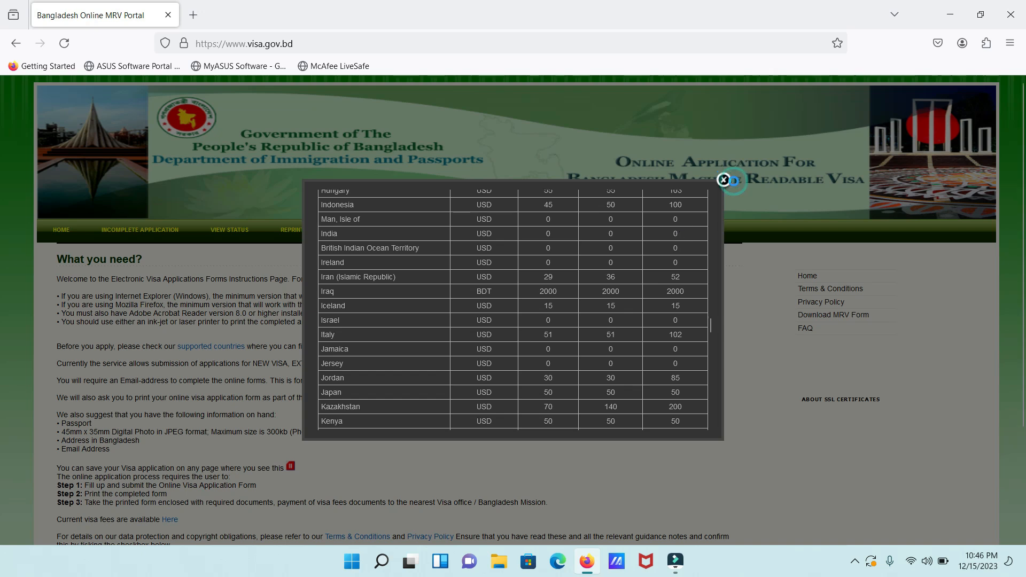
left_click(723, 180)
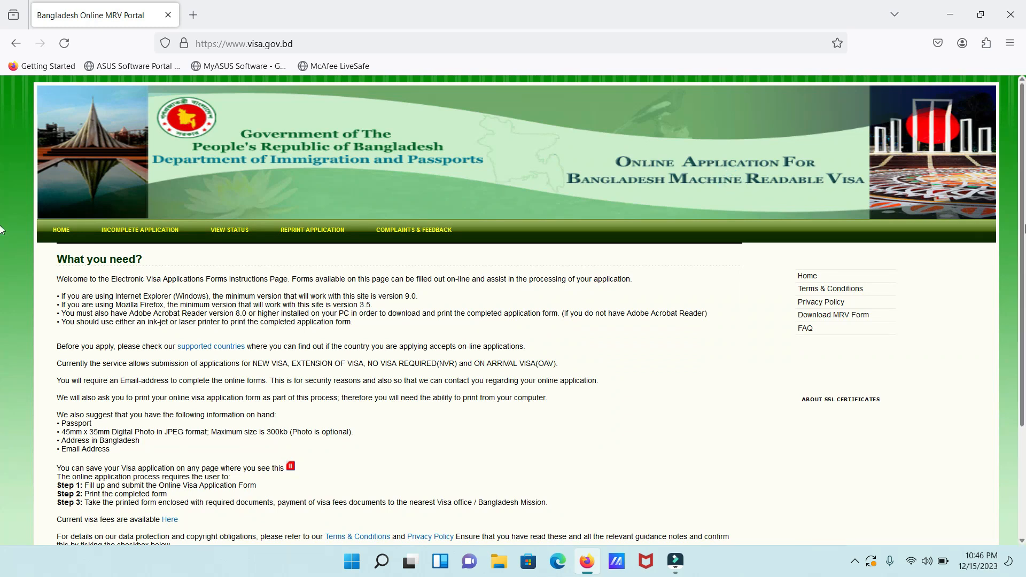
Confirm having read the guidance notes and continue to the application security page
scroll(728, 181, "down", 3)
left_click(63, 459)
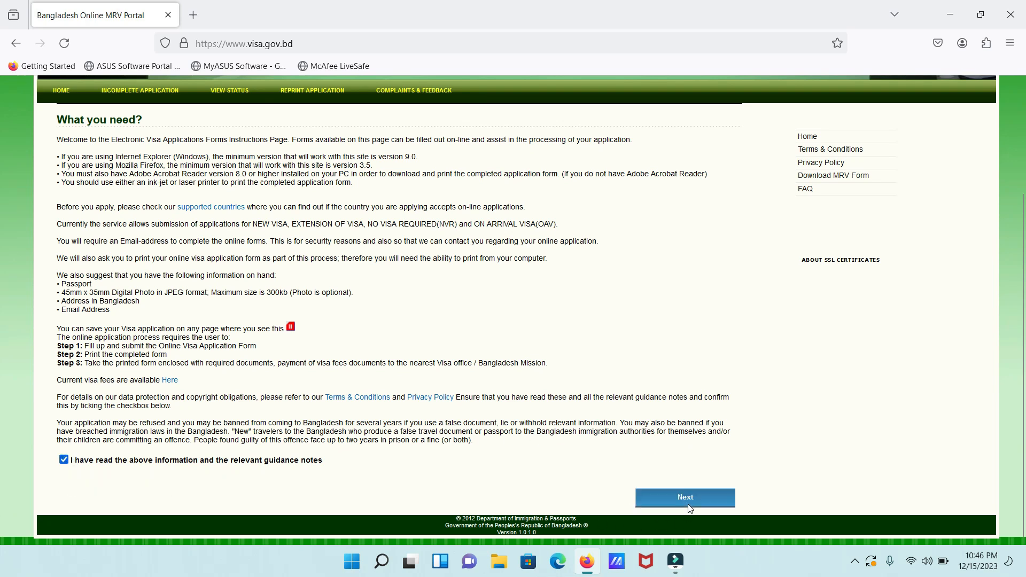
left_click(688, 504)
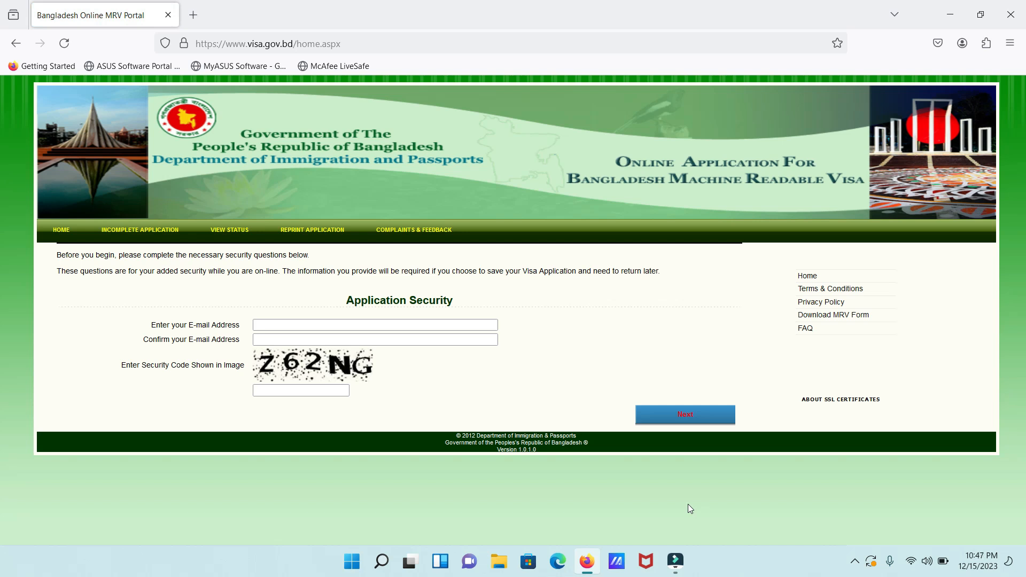
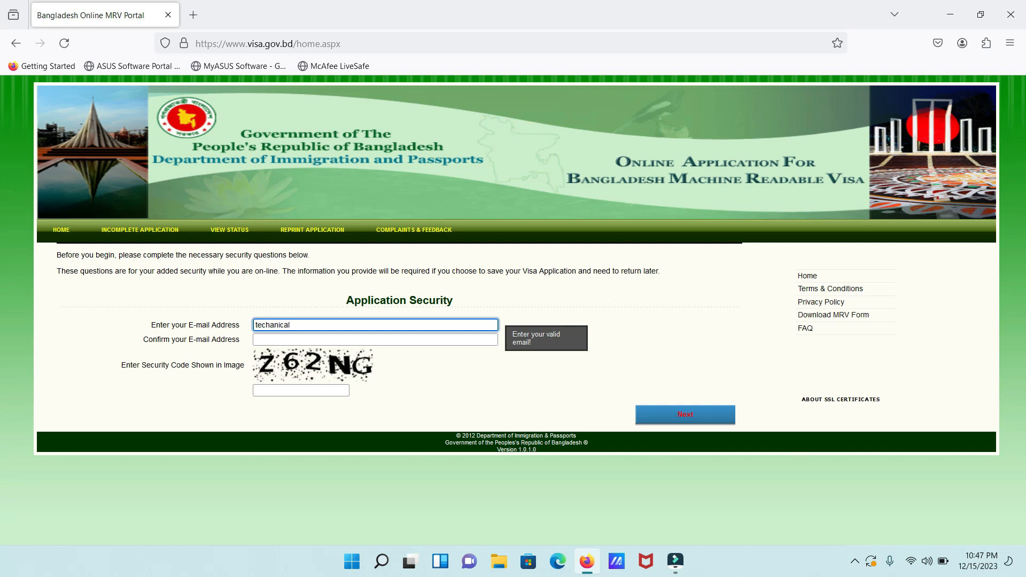
Enter and confirm the applicant's e-mail address, enter security code Z62NG, and submit
left_click(406, 331)
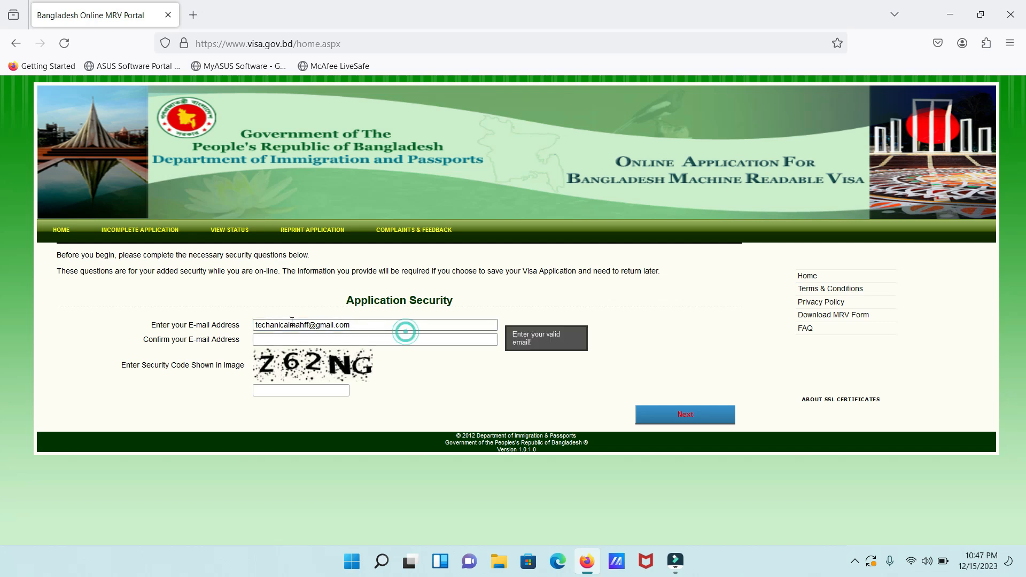
left_click_drag(356, 326, 254, 328)
key("ctrl+c")
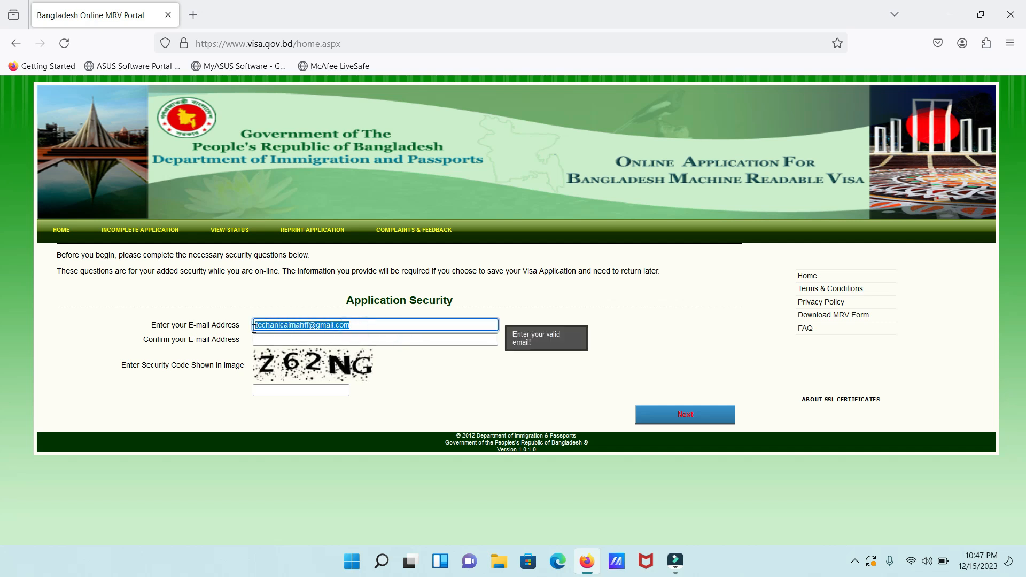
left_click(325, 340)
key("ctrl+v")
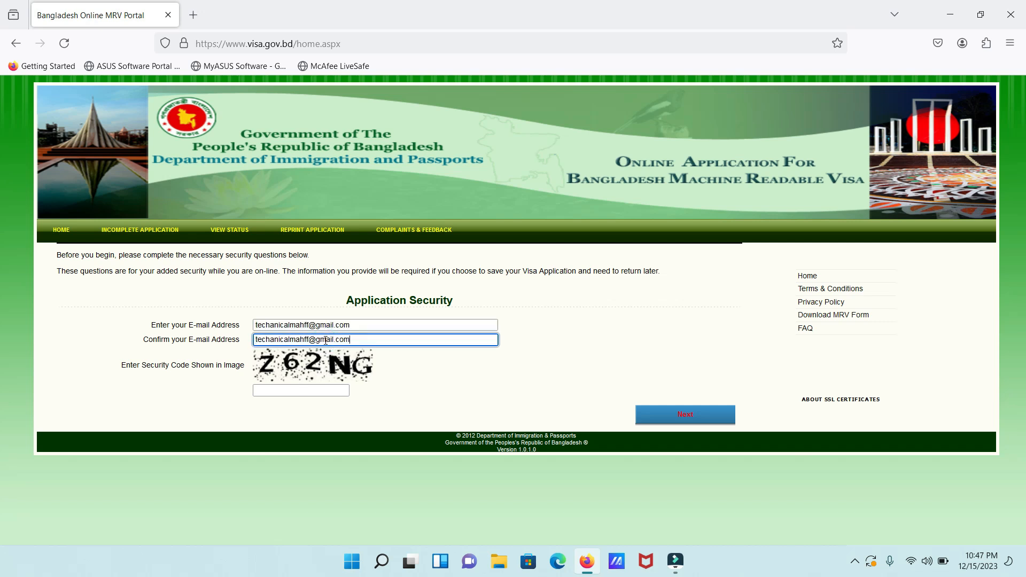
left_click(303, 392)
type("Z")
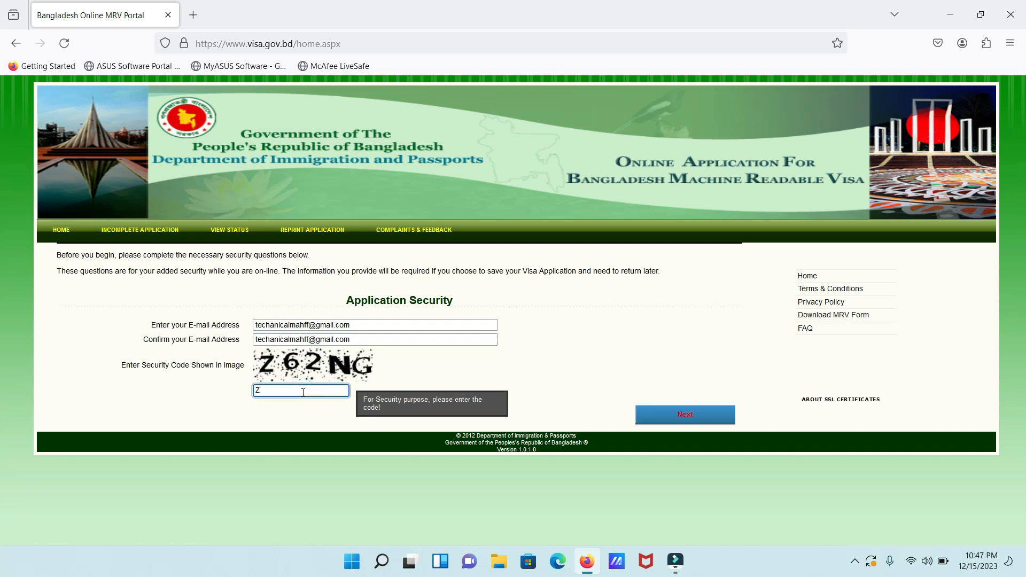
type("62NG")
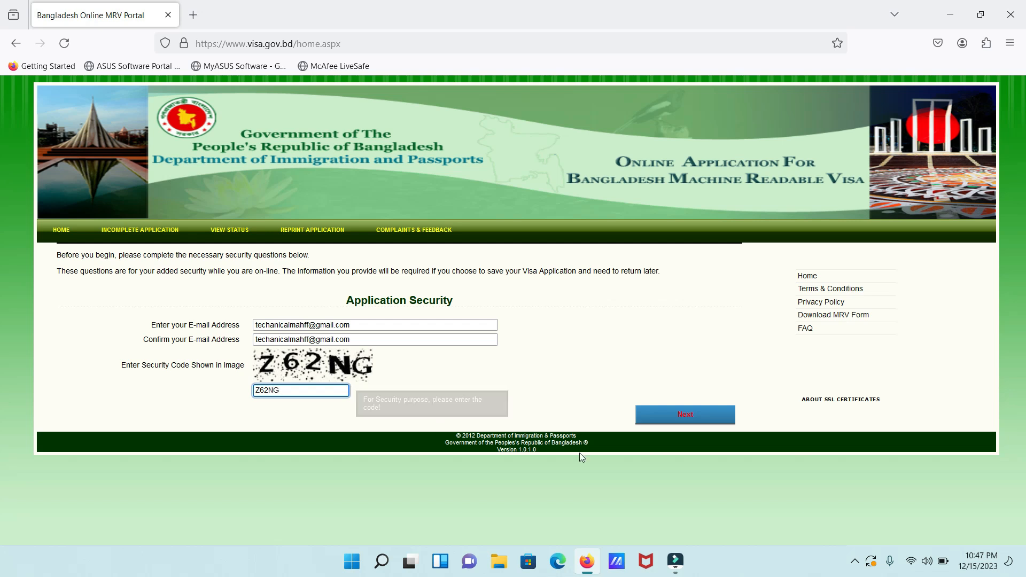
left_click(661, 417)
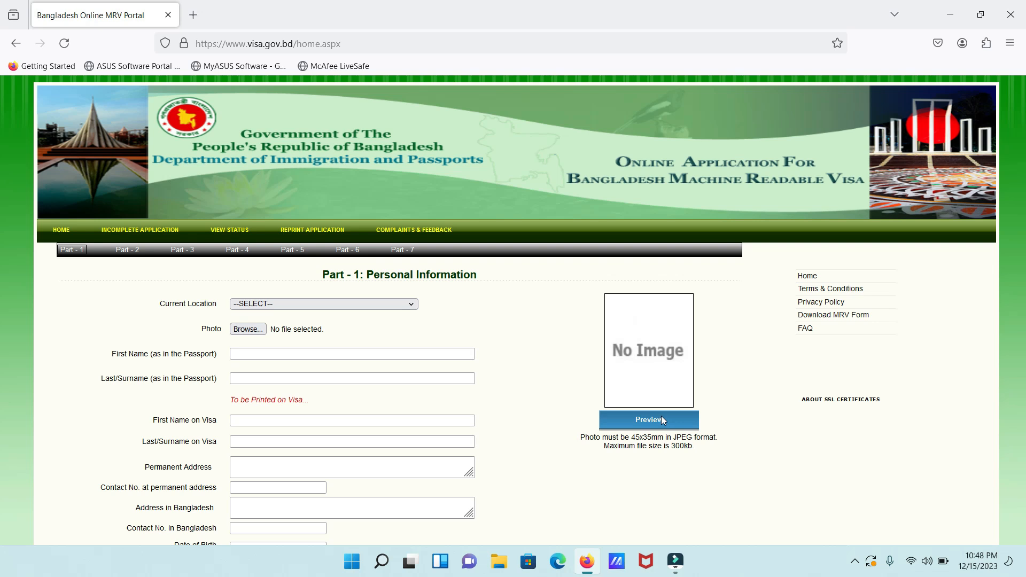
Set Current Location to INDIA
left_click(661, 420)
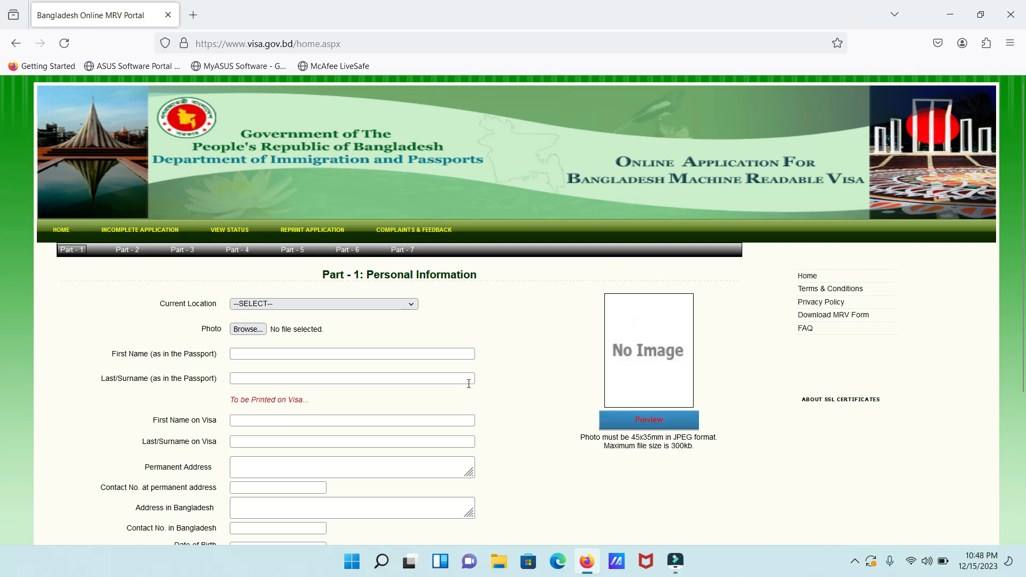
left_click(292, 308)
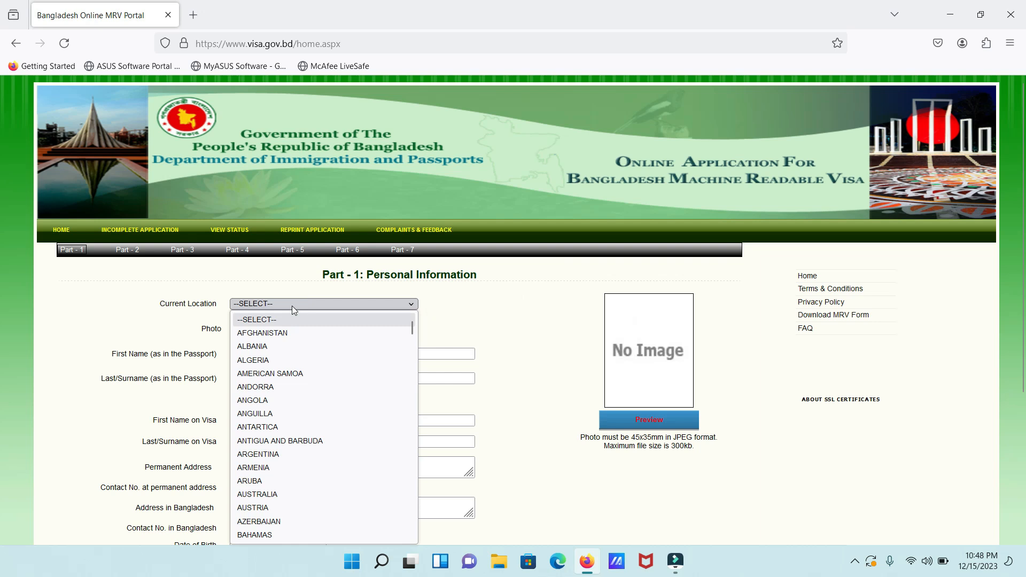
key("i")
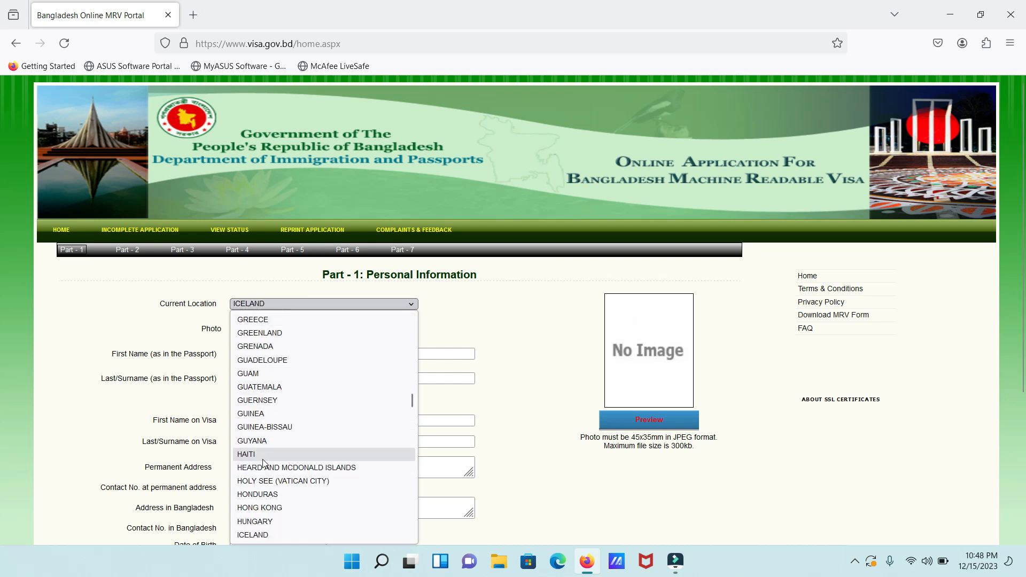
key("Down")
key("Down")
key("Down")
key("Down")
key("Down")
key("Down")
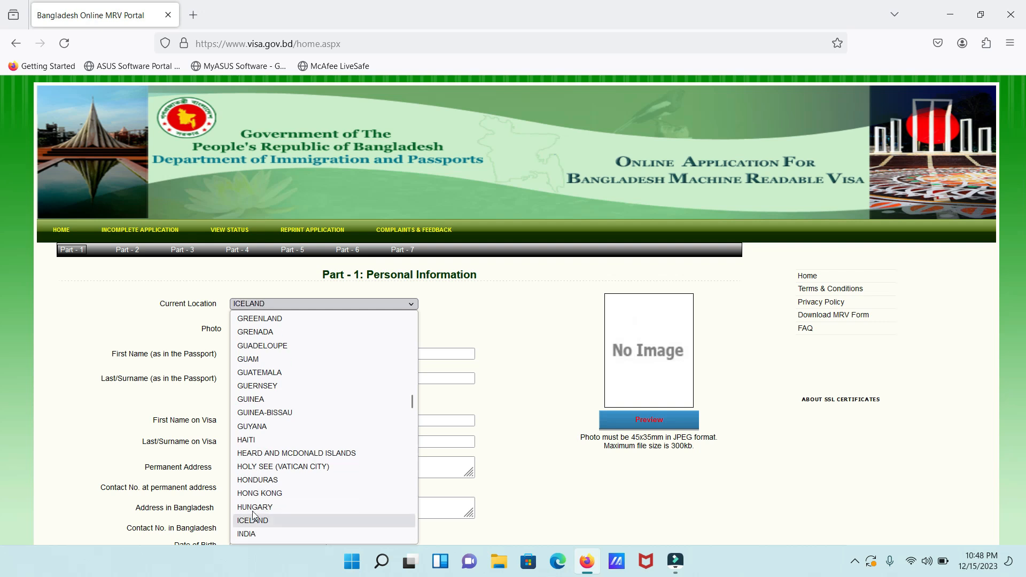
left_click(252, 498)
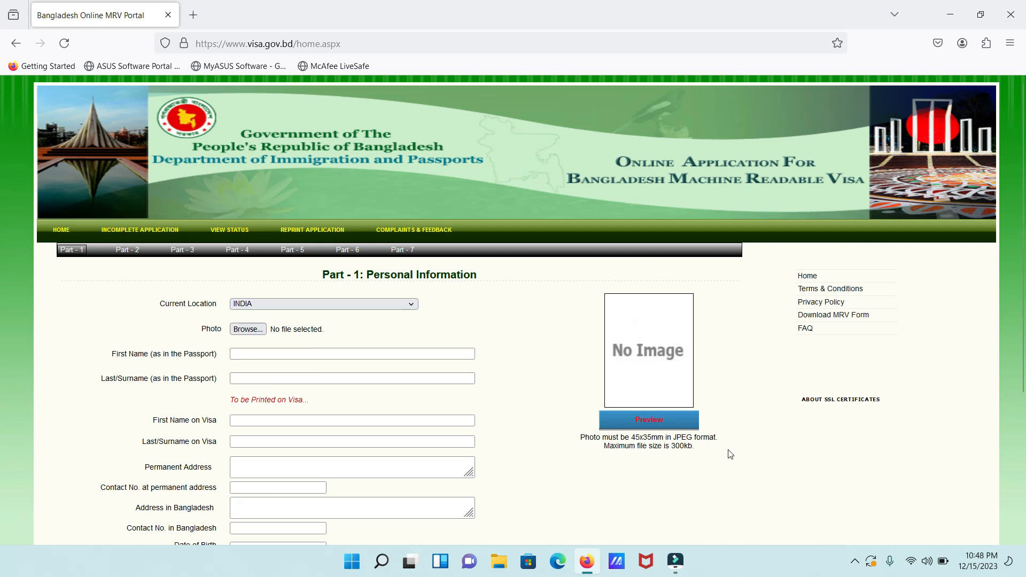
left_click(251, 332)
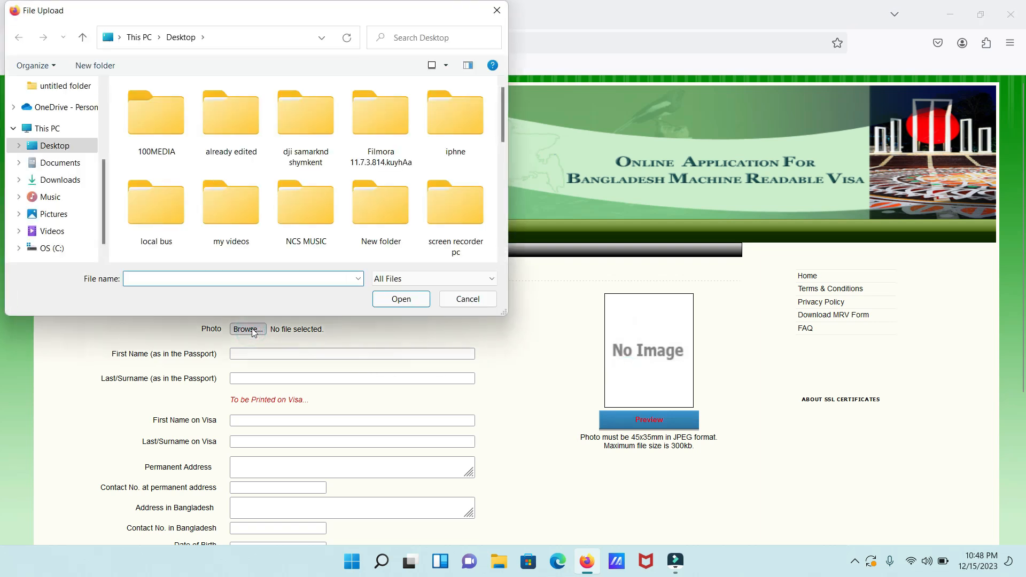
scroll(505, 203, "down", 2)
scroll(505, 203, "down", 2)
left_click(453, 214)
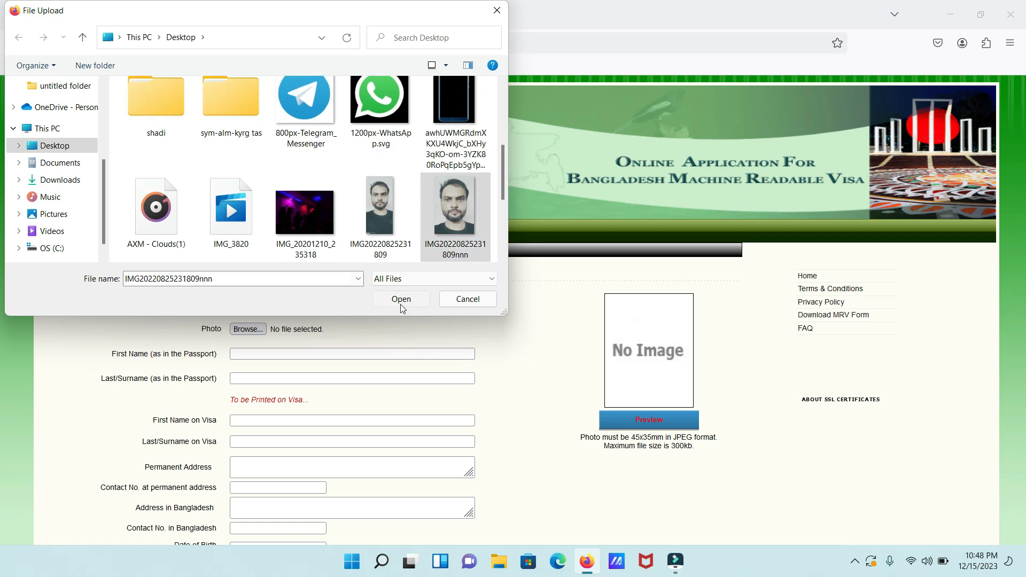
left_click(401, 300)
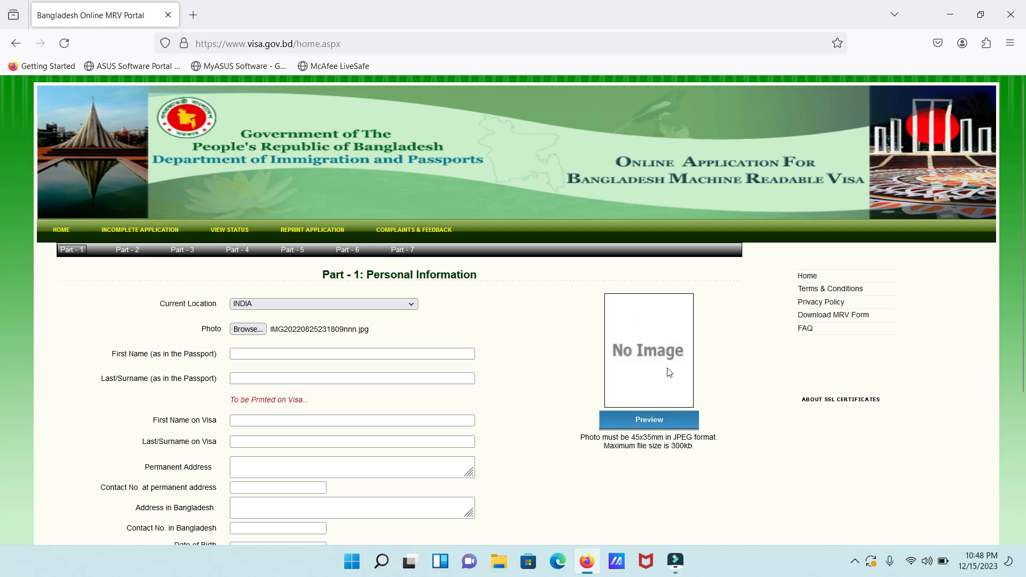
left_click(354, 353)
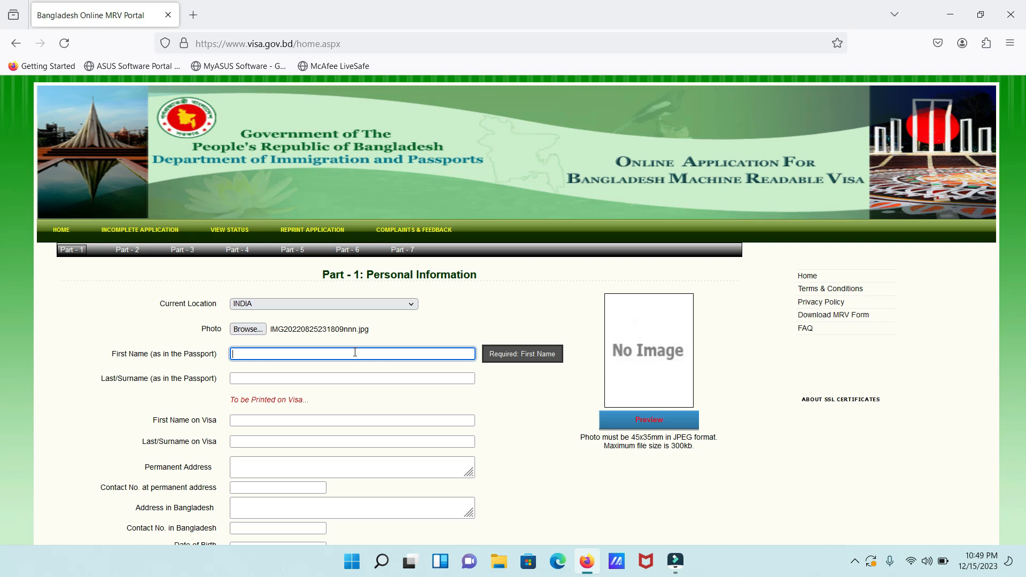
Enter the applicant's first name and surname as in passport and as printed on visa
key("Tab")
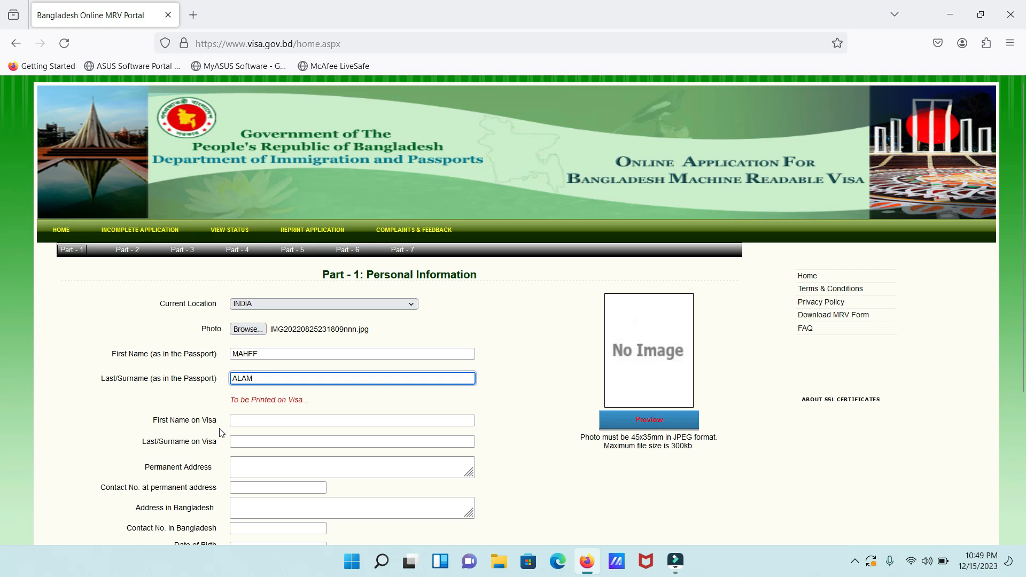
left_click(300, 419)
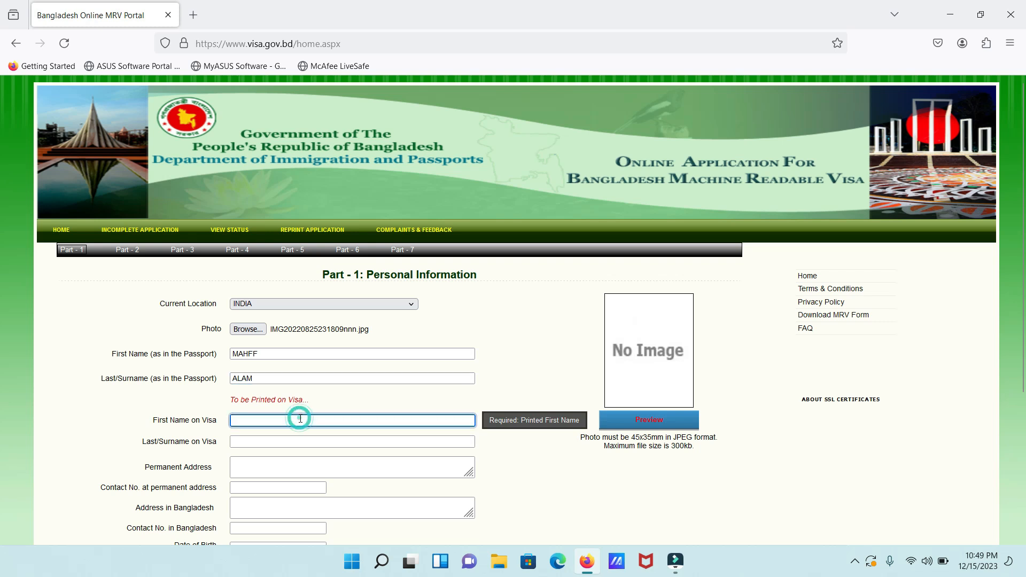
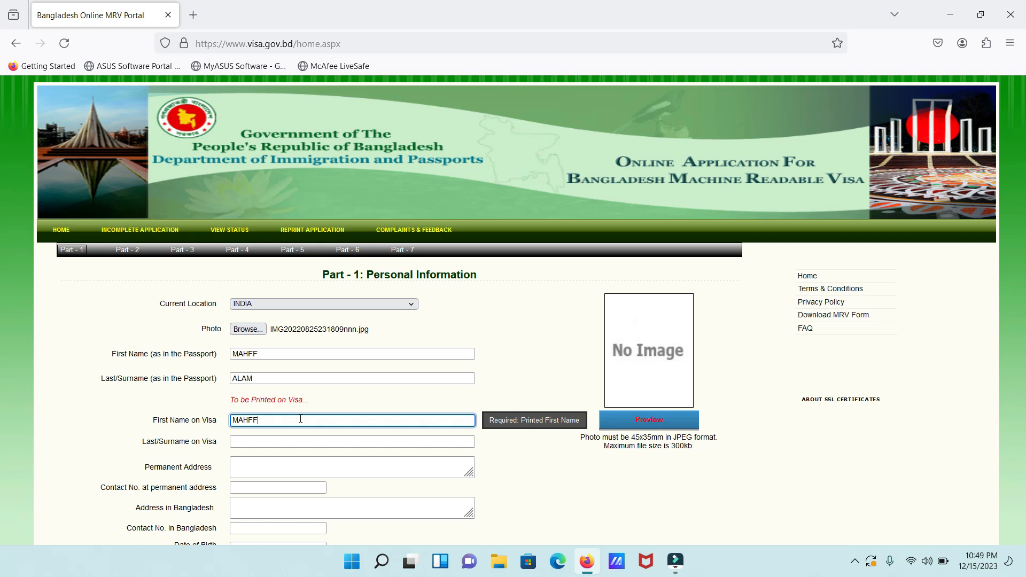
left_click(295, 439)
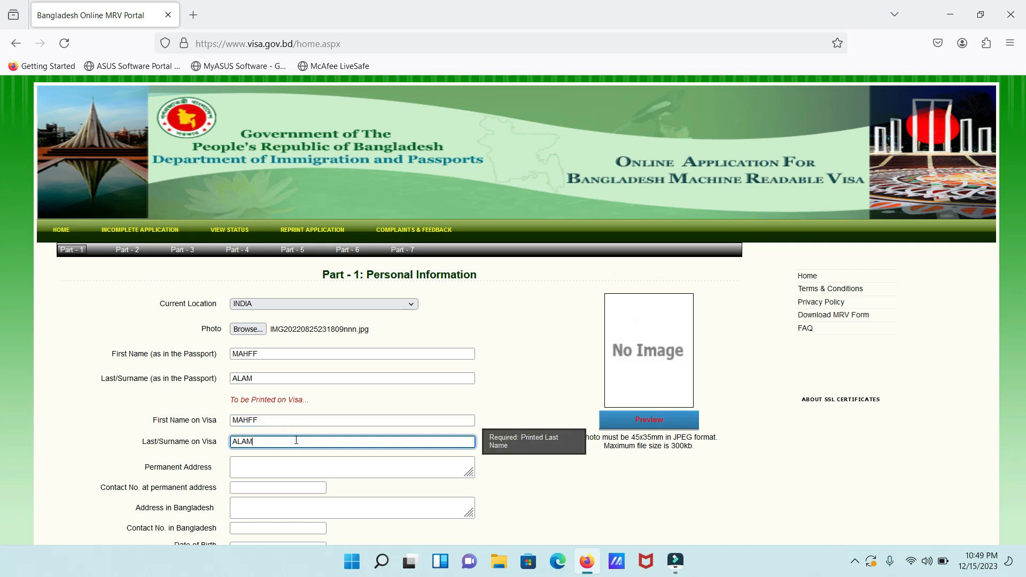
Enter the permanent address in Delhi, India, and its contact phone number
left_click(292, 468)
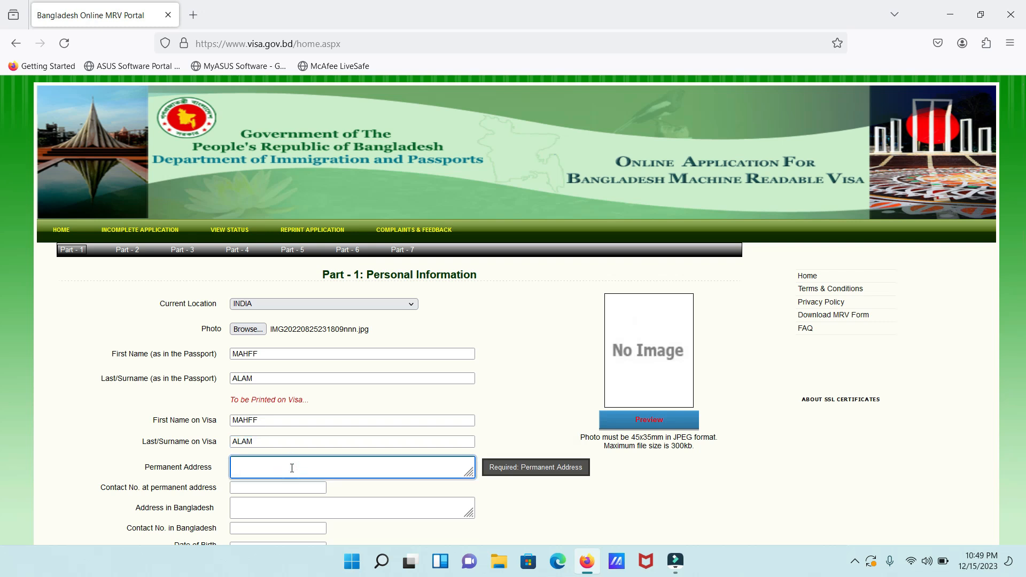
type("INDIA DELHI")
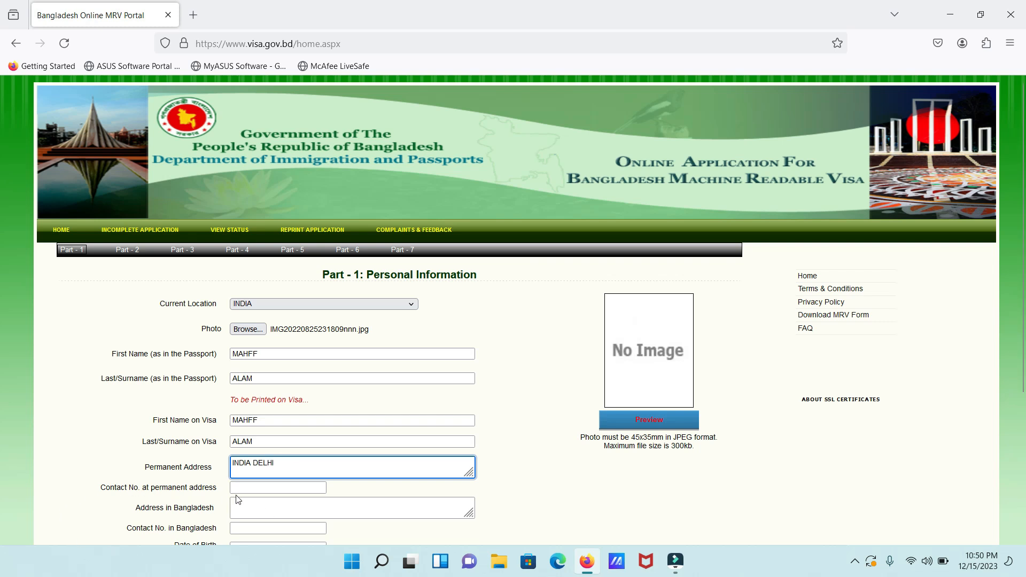
left_click(254, 488)
type("12345678")
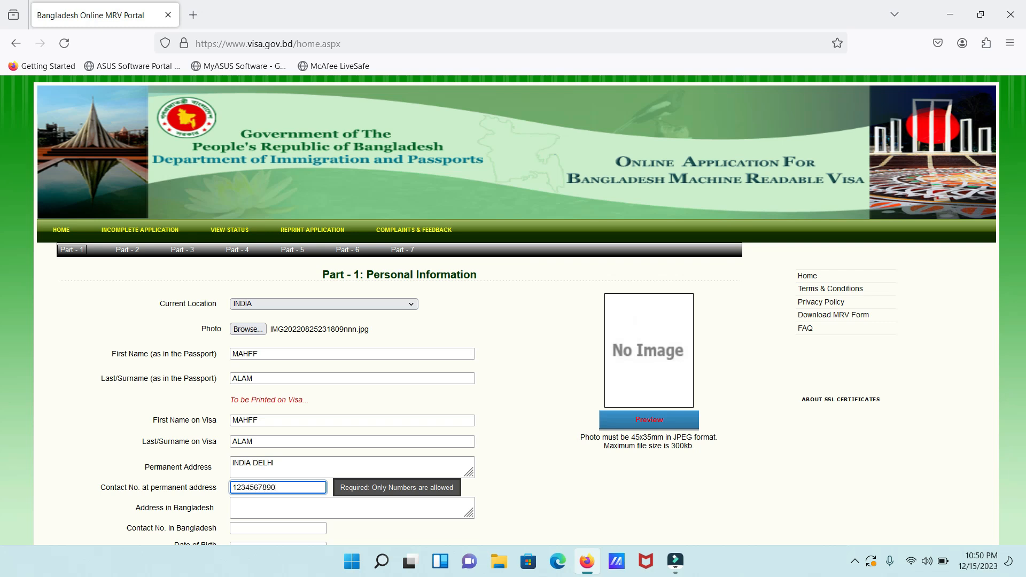
type("90")
scroll(2, 314, "down", 3)
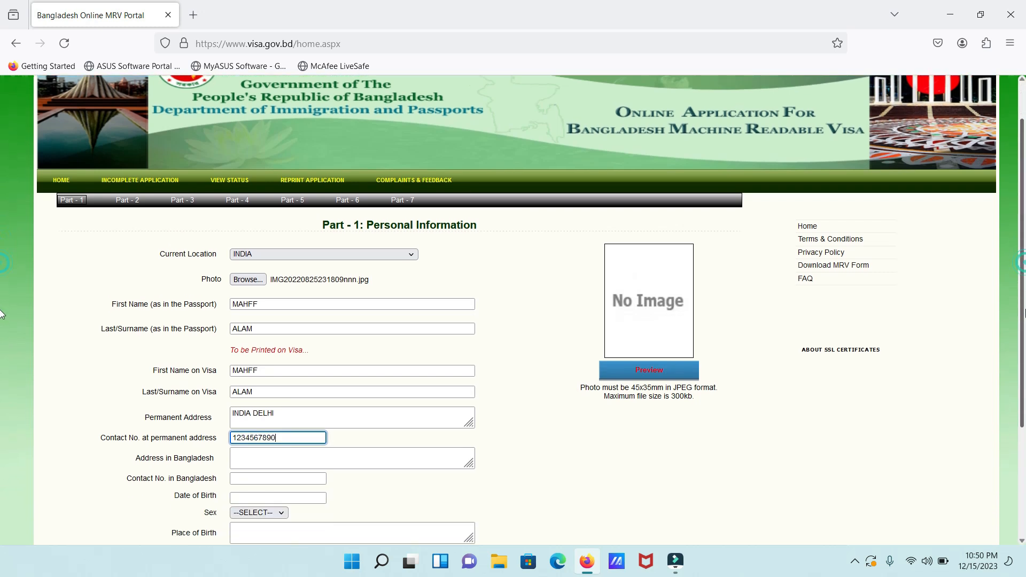
Enter DHAKA as the address in Bangladesh along with its contact phone number
scroll(1, 314, "down", 3)
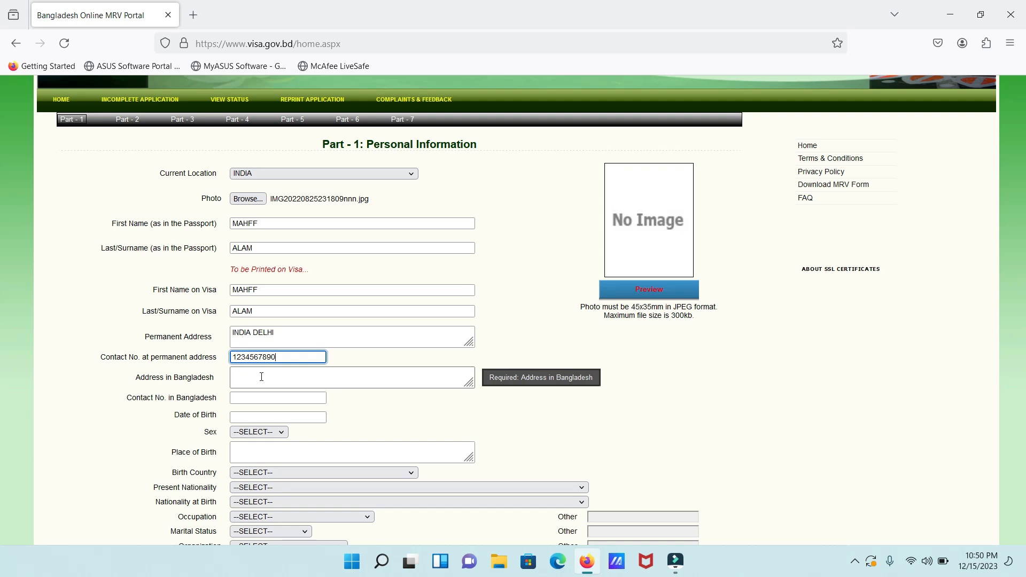
left_click(261, 377)
type("DH")
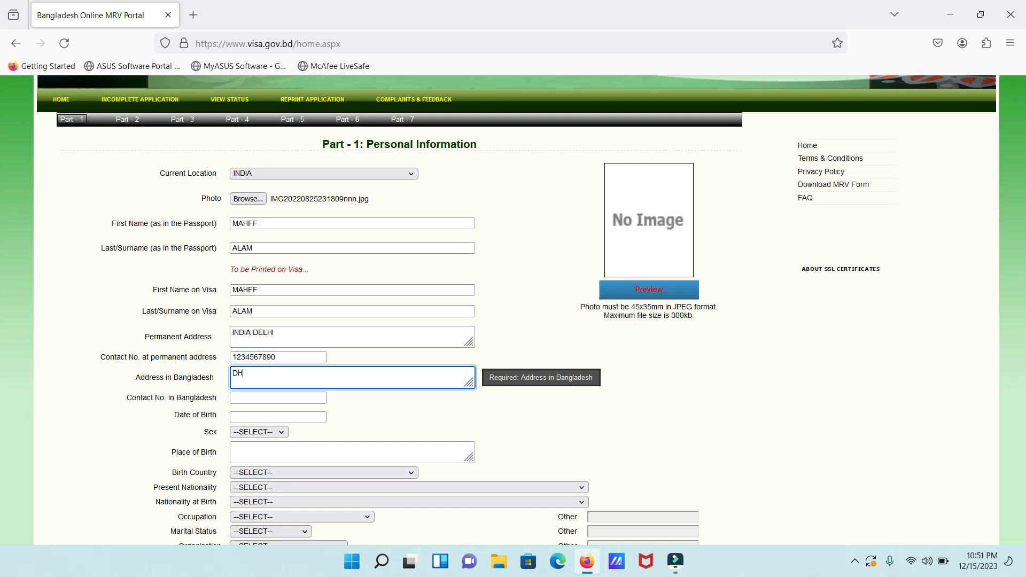
type("AKA")
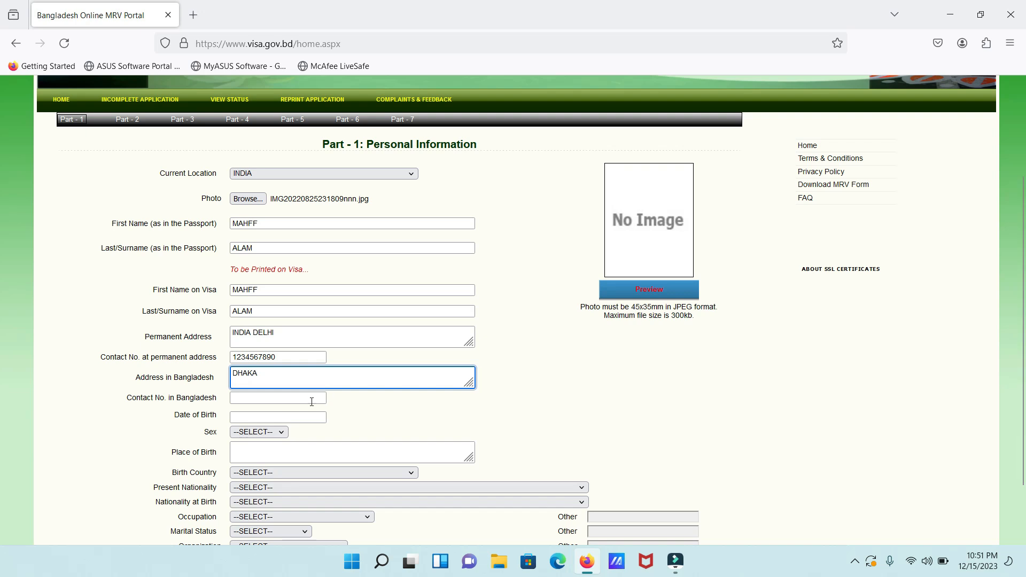
left_click(287, 397)
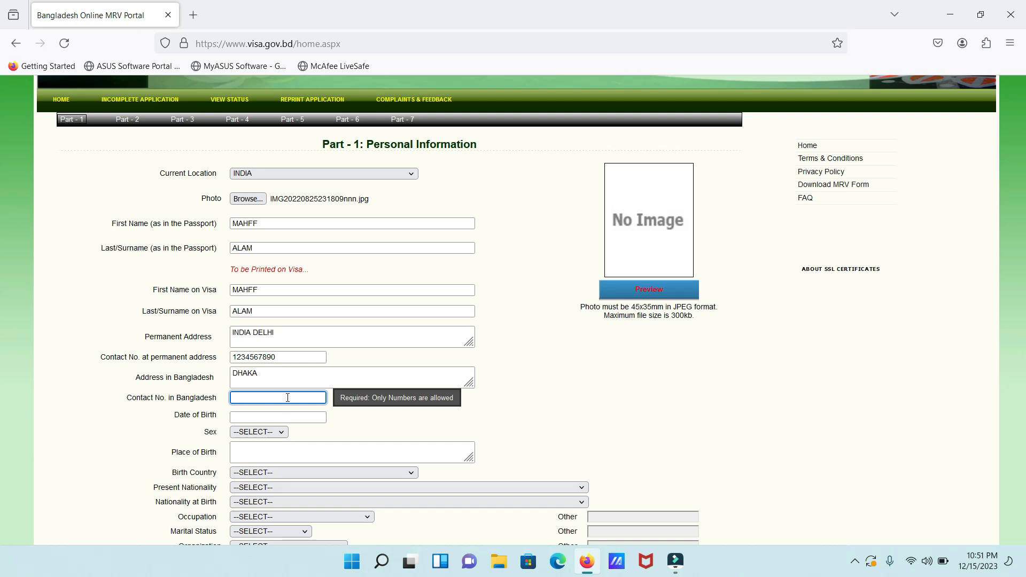
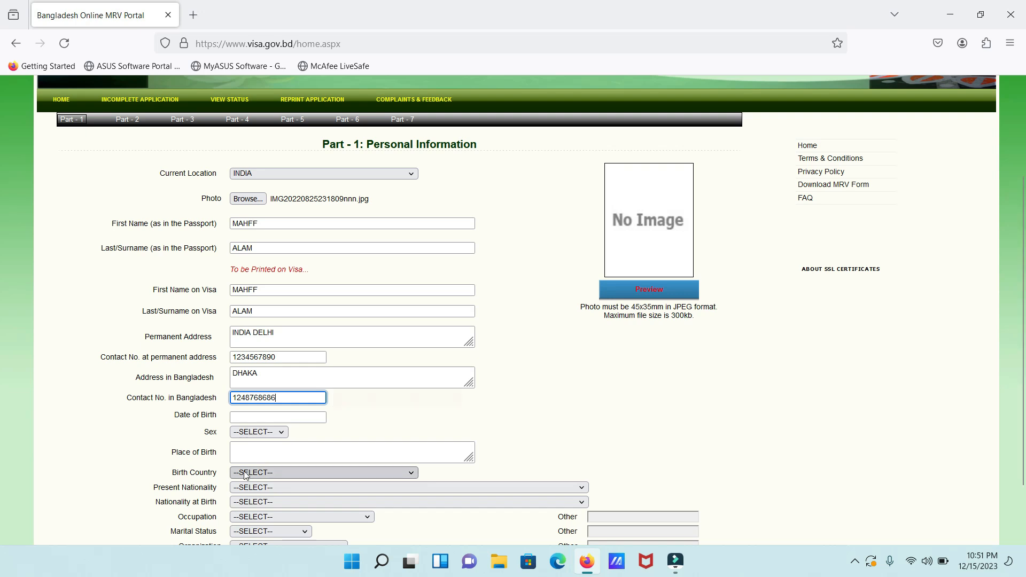
Set the date of birth to 19 December 1995
left_click(250, 416)
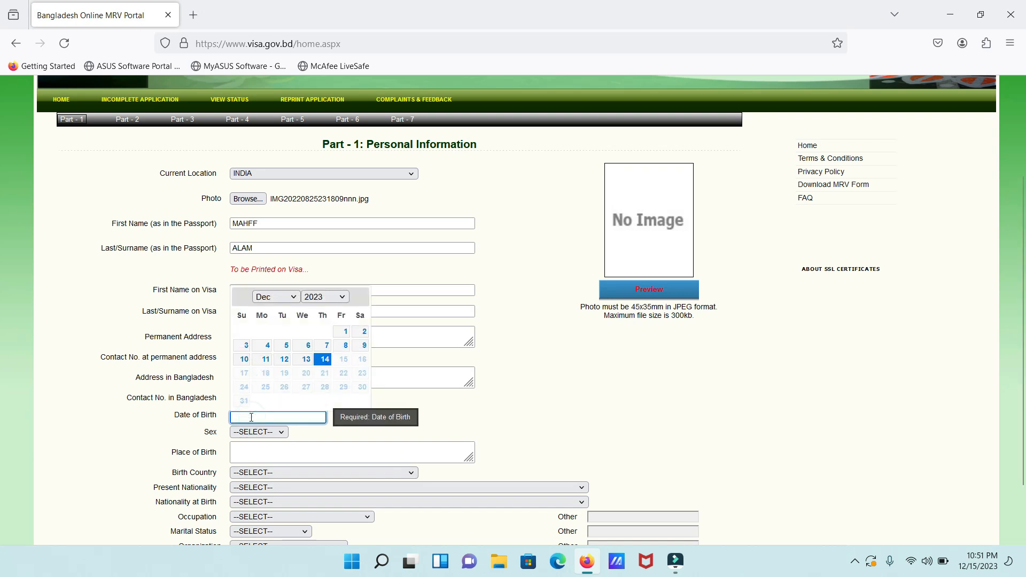
left_click(334, 296)
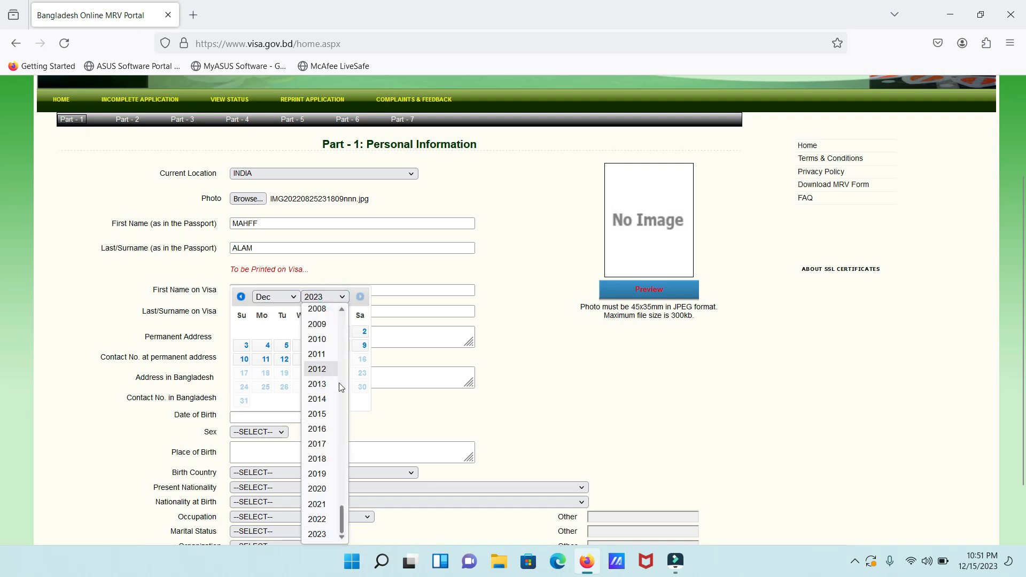
scroll(339, 334, "up", 5)
left_click(339, 334)
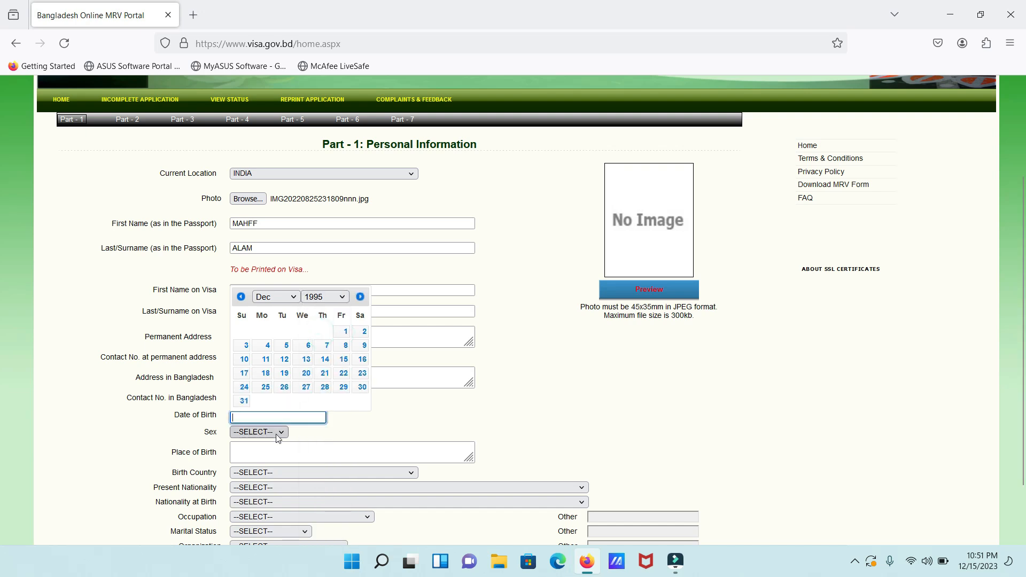
left_click(284, 374)
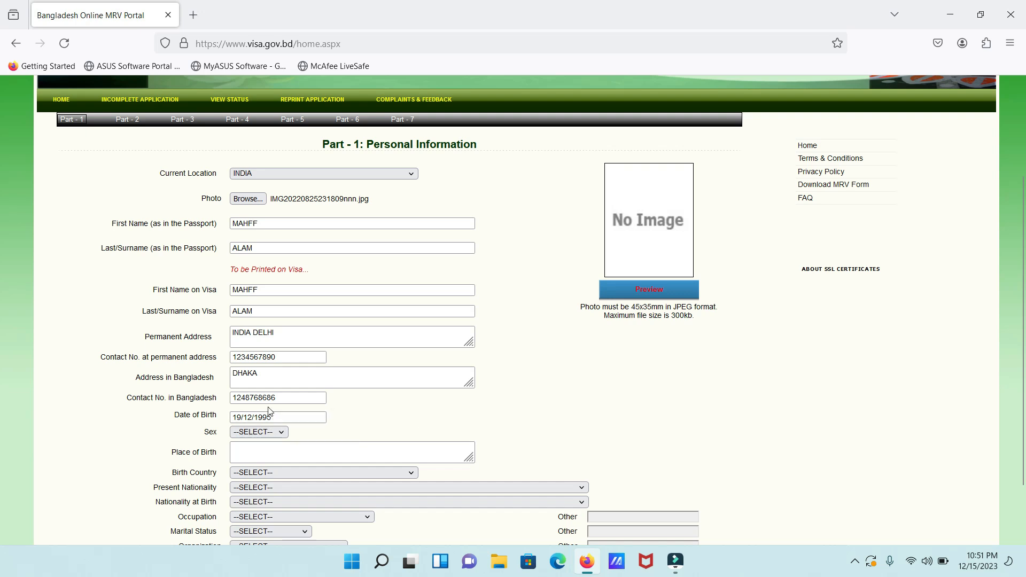
Set sex to MALE, place of birth DELHI and birth country INDIA
left_click(269, 433)
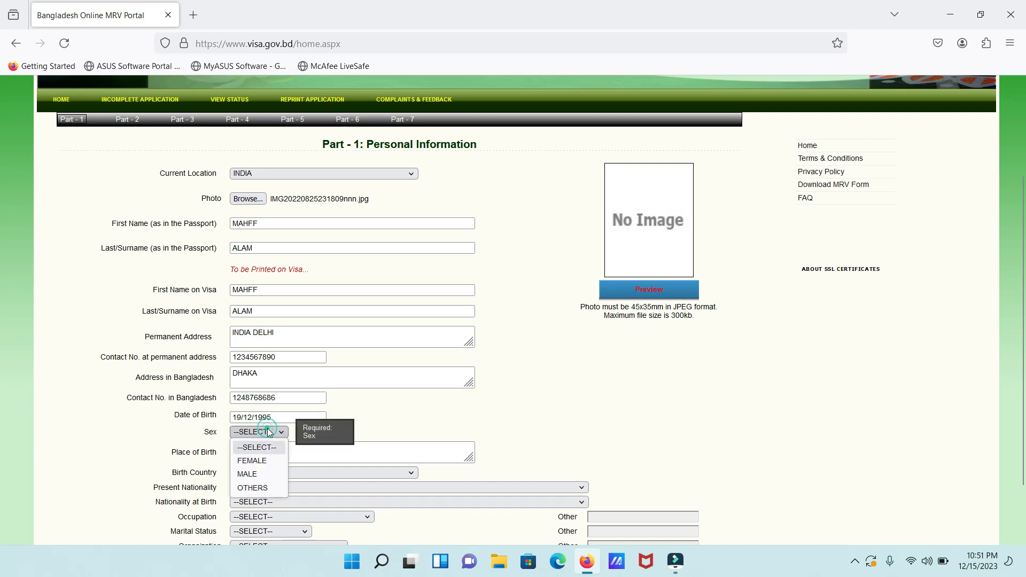
left_click(254, 477)
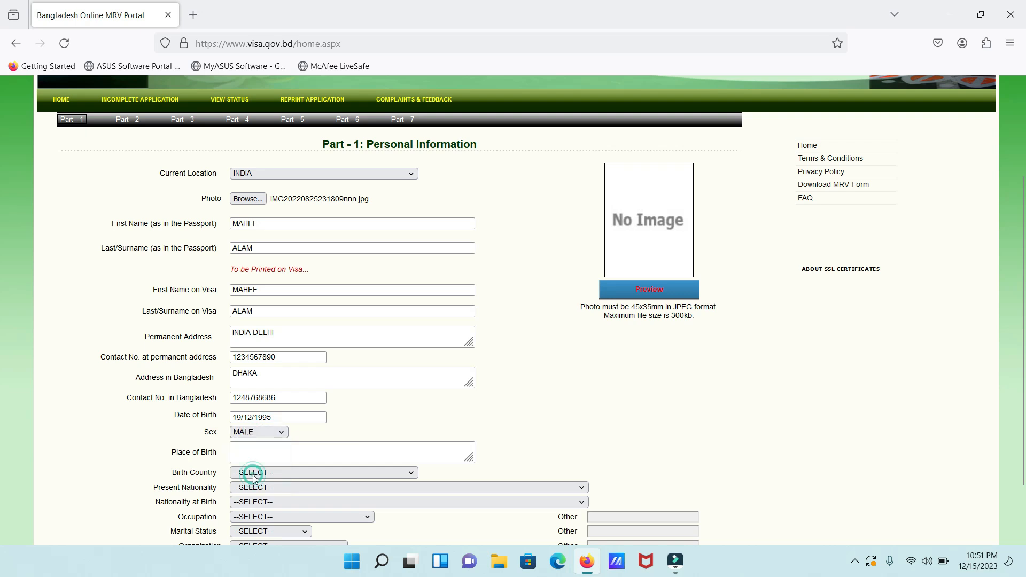
left_click(266, 457)
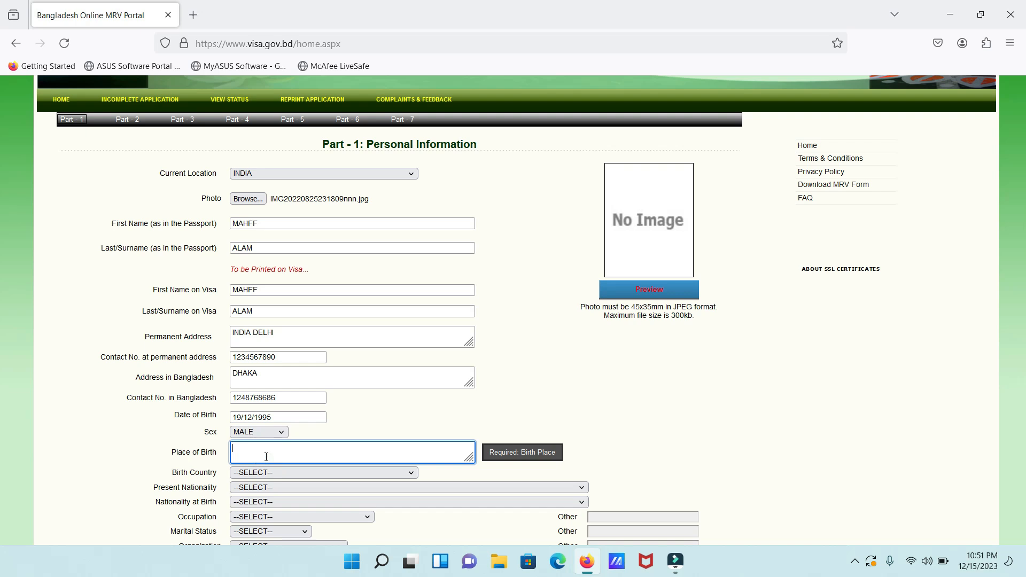
type("DELHI")
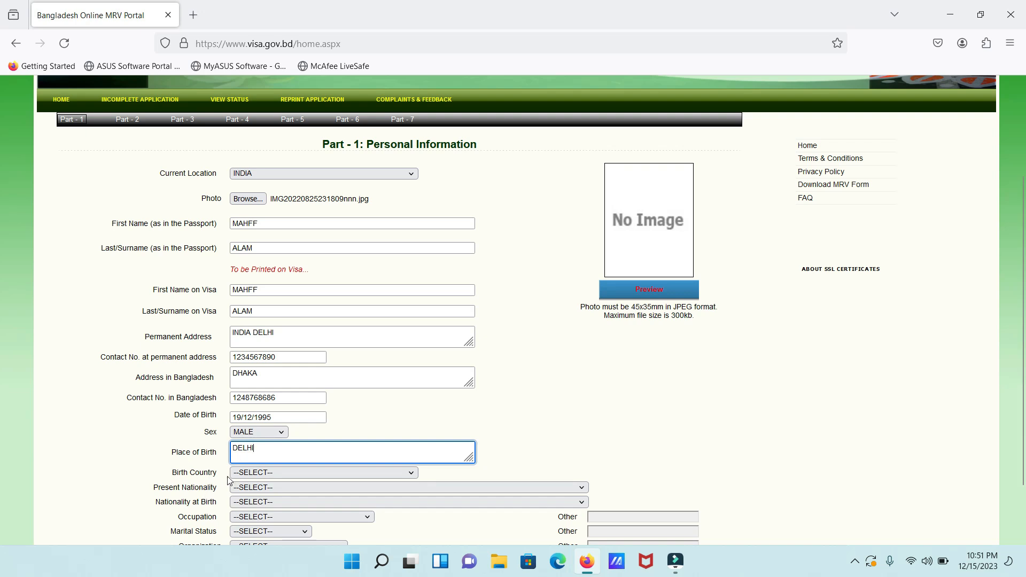
left_click(274, 473)
type("in")
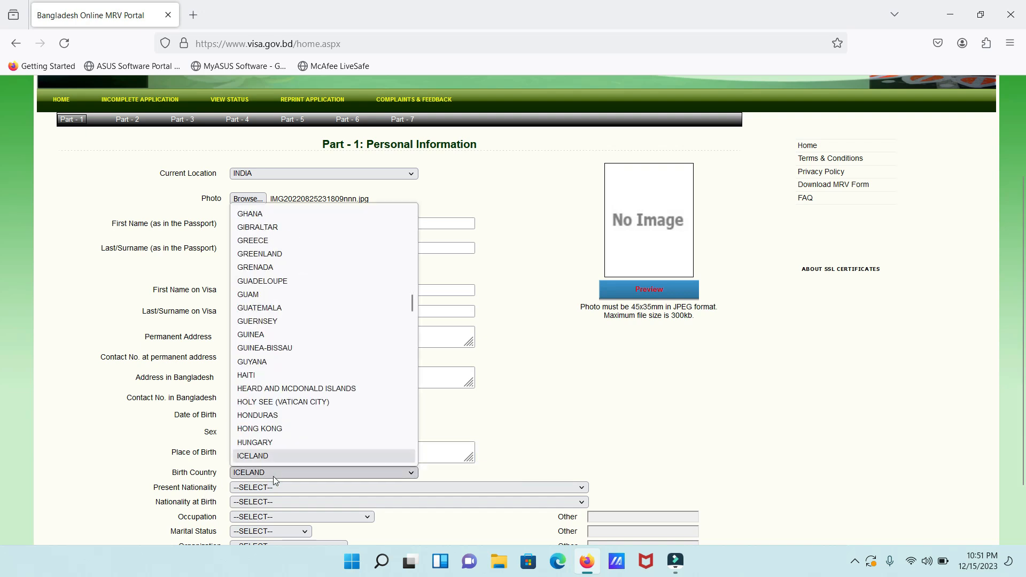
left_click(265, 456)
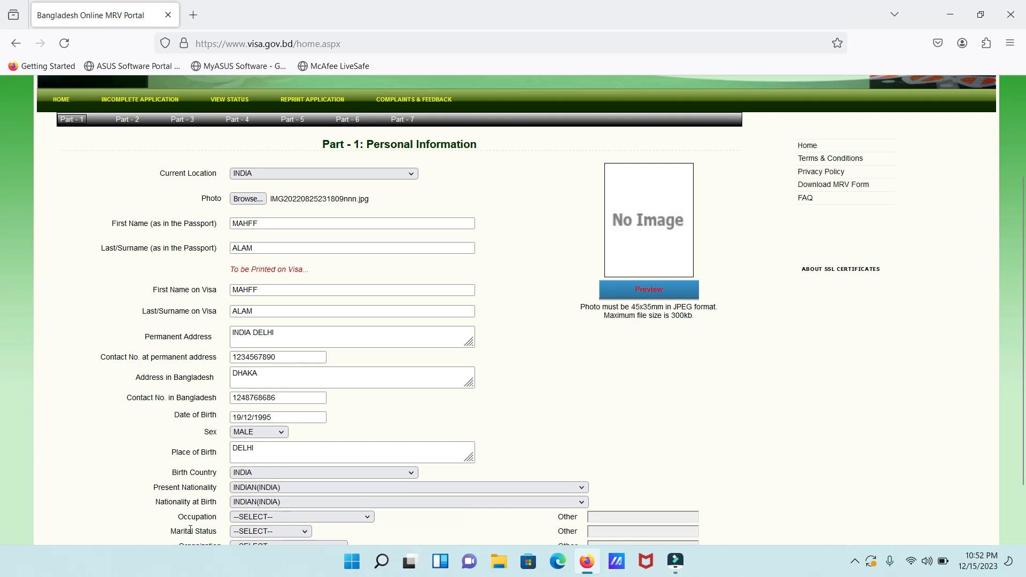
Set occupation to BUSINESS and marital status to NONE, then save Part-1
left_click(284, 516)
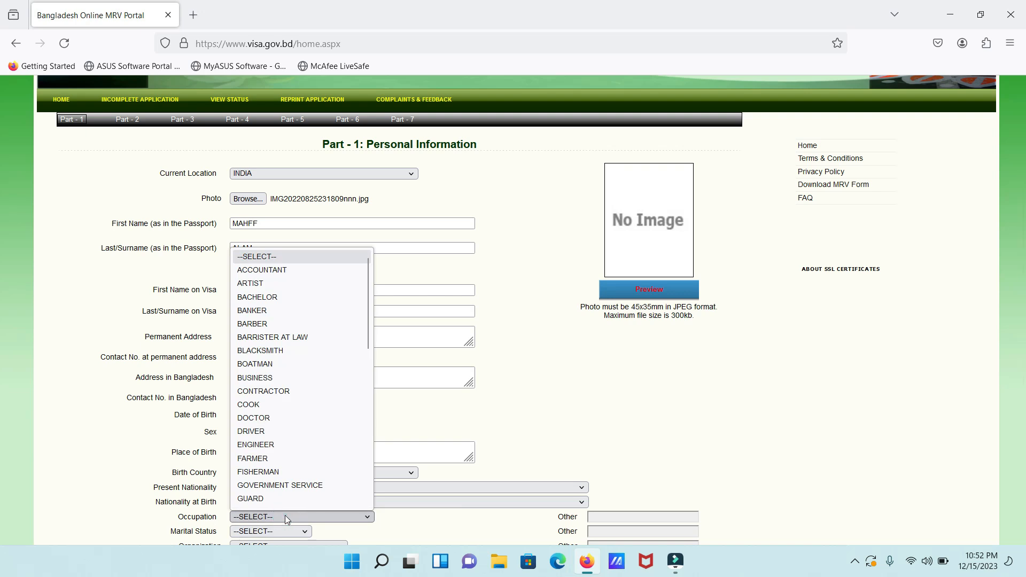
left_click(257, 528)
left_click(255, 520)
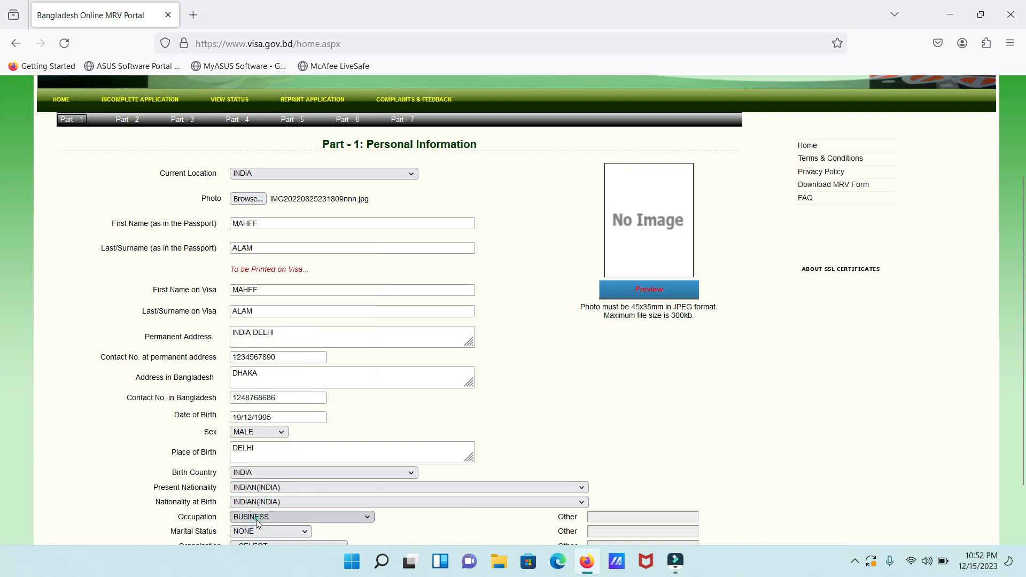
scroll(1019, 391, "down", 3)
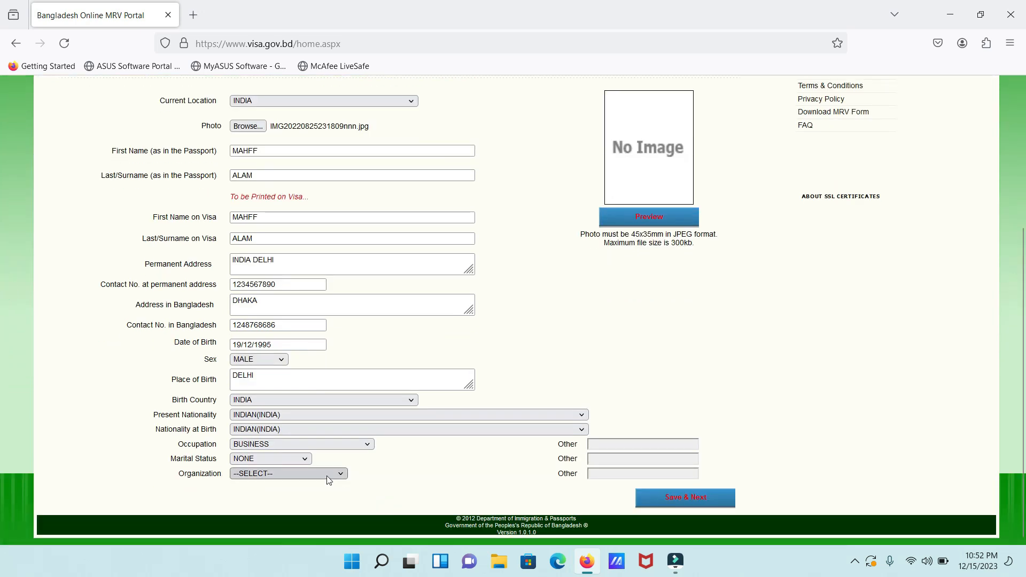
left_click(327, 475)
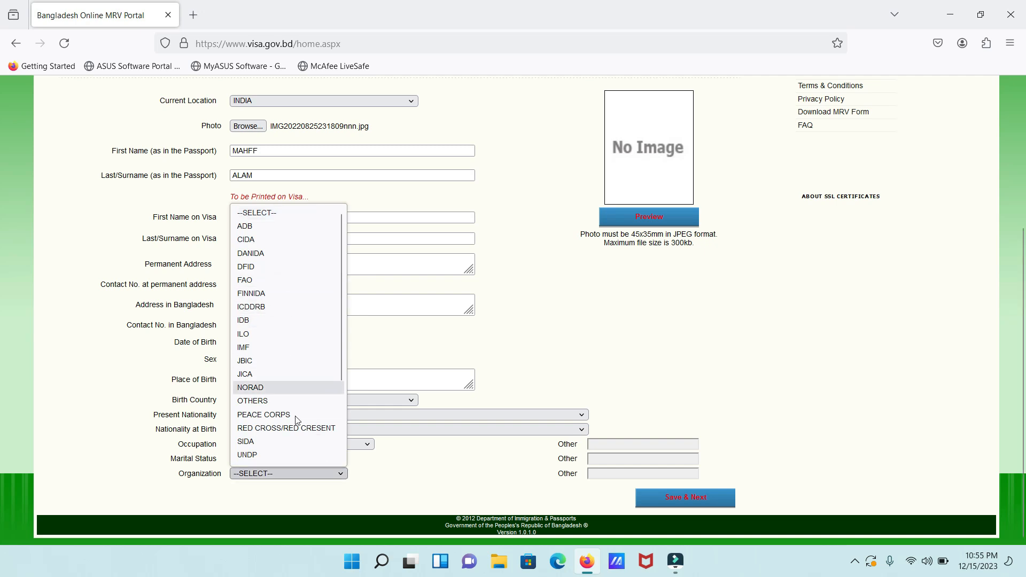
left_click(685, 497)
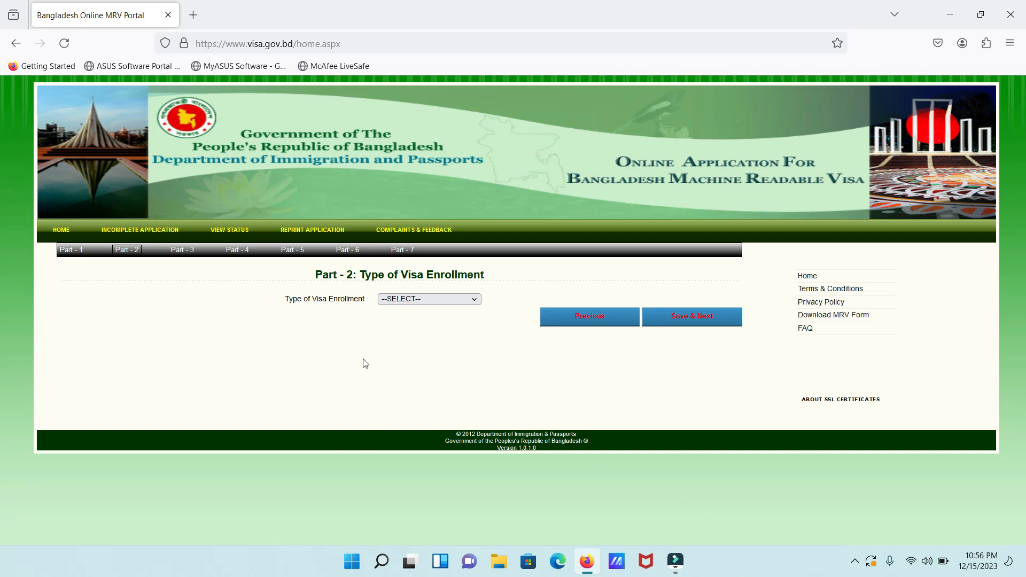
Choose NEW VISA APPLICATION as the enrollment type and save Part-2
left_click(423, 300)
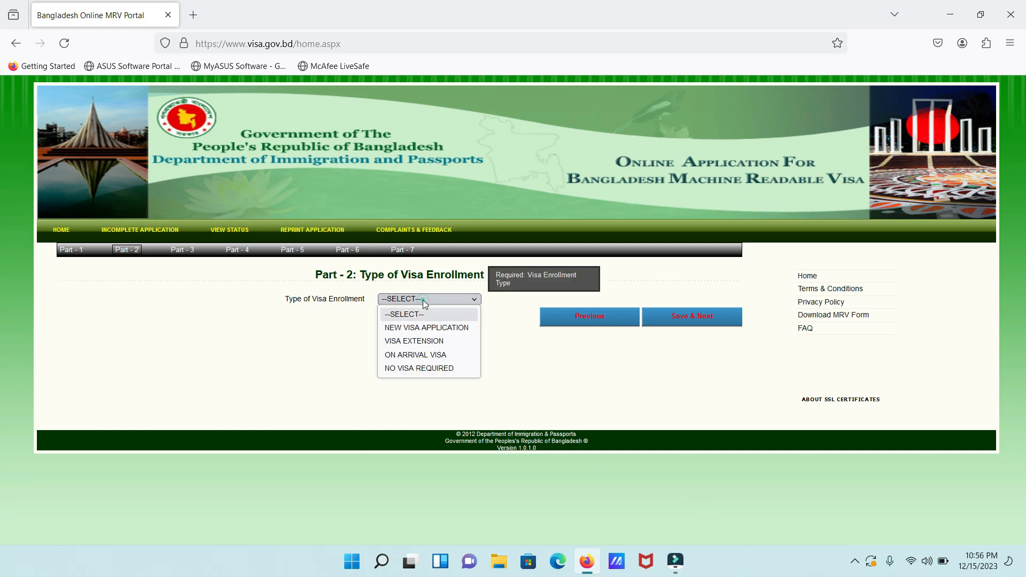
left_click(413, 328)
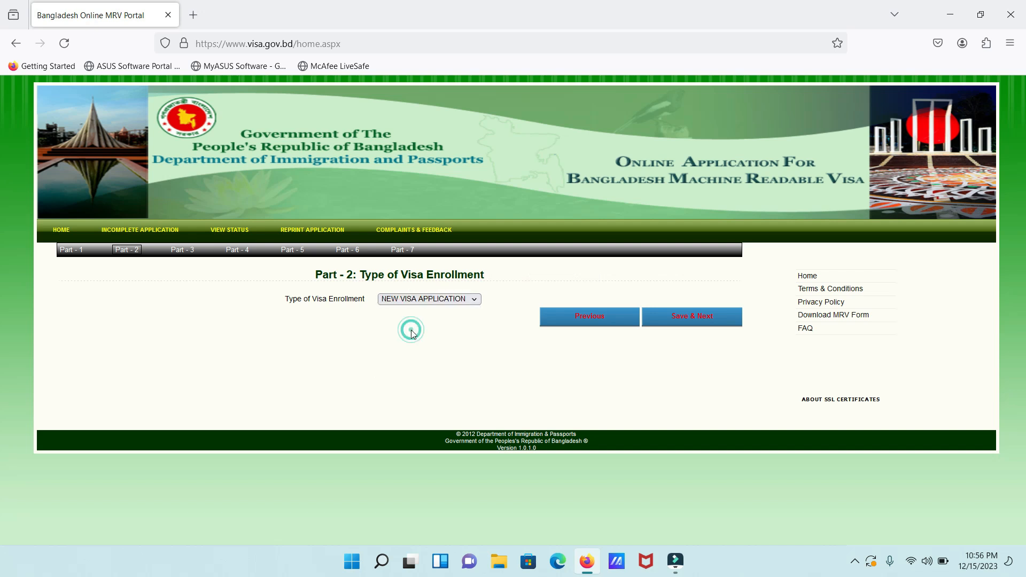
left_click(701, 326)
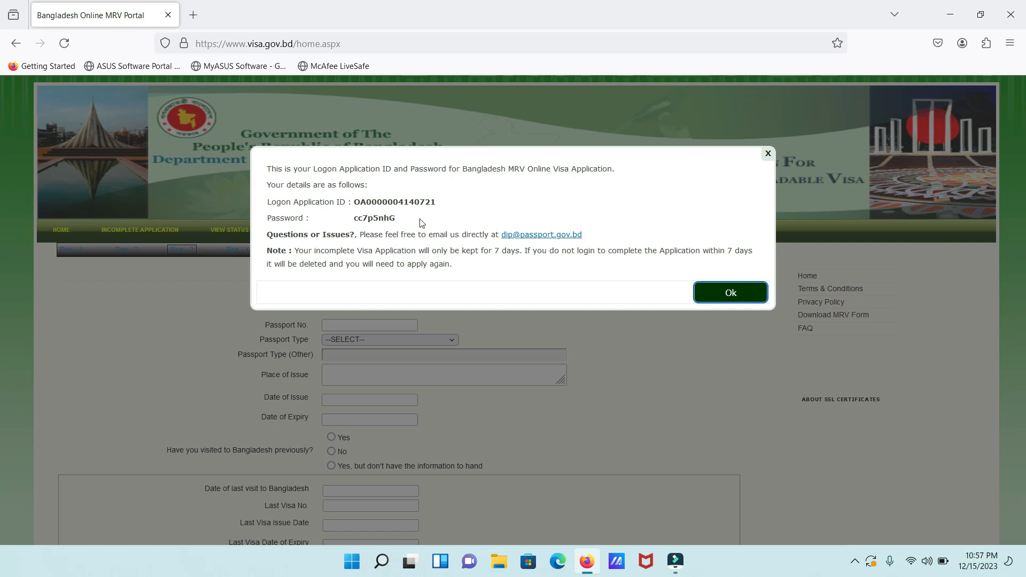
Select the logon ID and password text, dismiss the notice, and move to the passport fields
left_click_drag(421, 222, 353, 201)
left_click(726, 294)
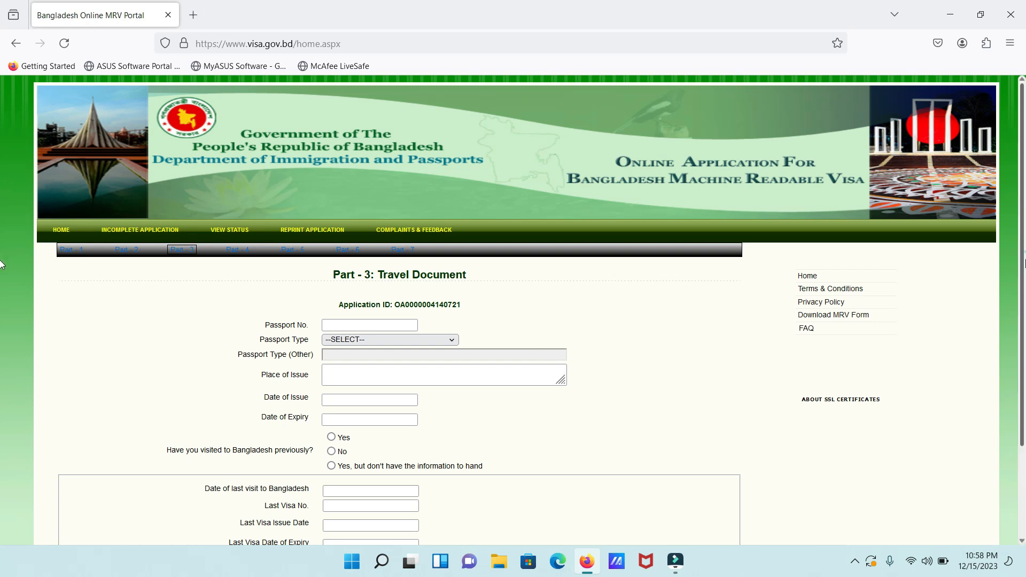
scroll(416, 199, "down", 3)
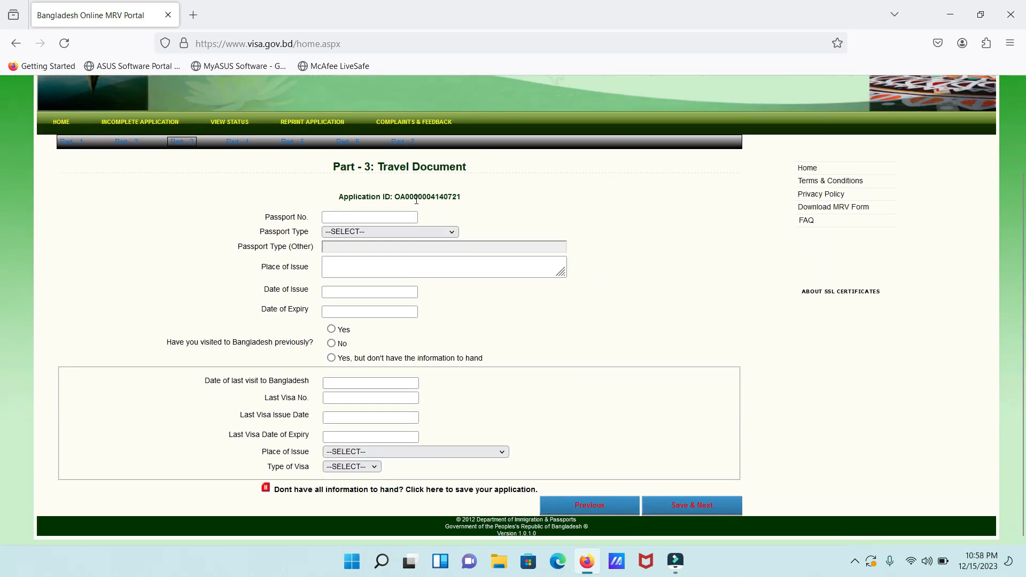
left_click(393, 215)
Enter the passport number, ORDINARY passport type and place of issue DELHI
scroll(389, 216, "down", 1)
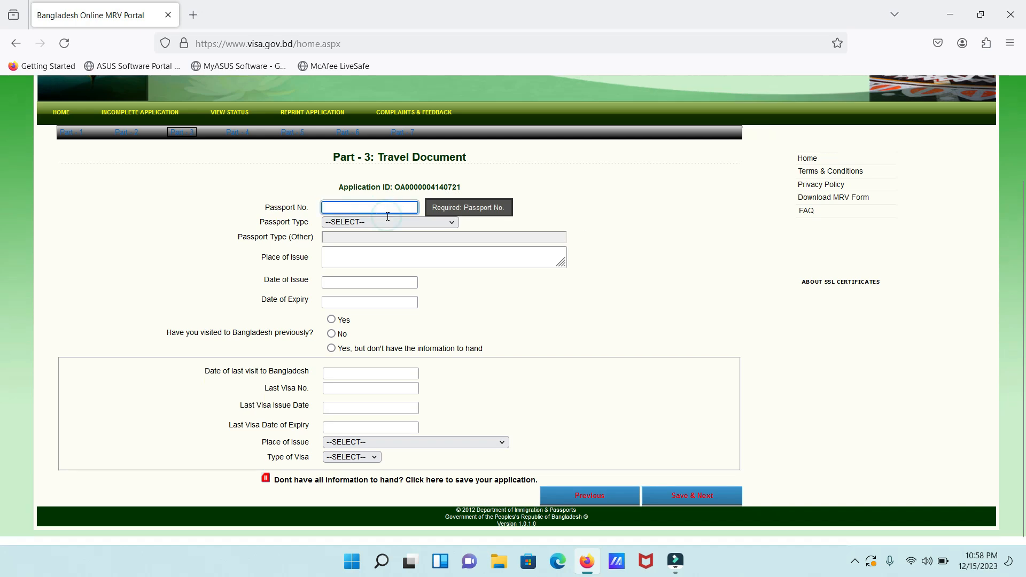
scroll(387, 216, "up", 1)
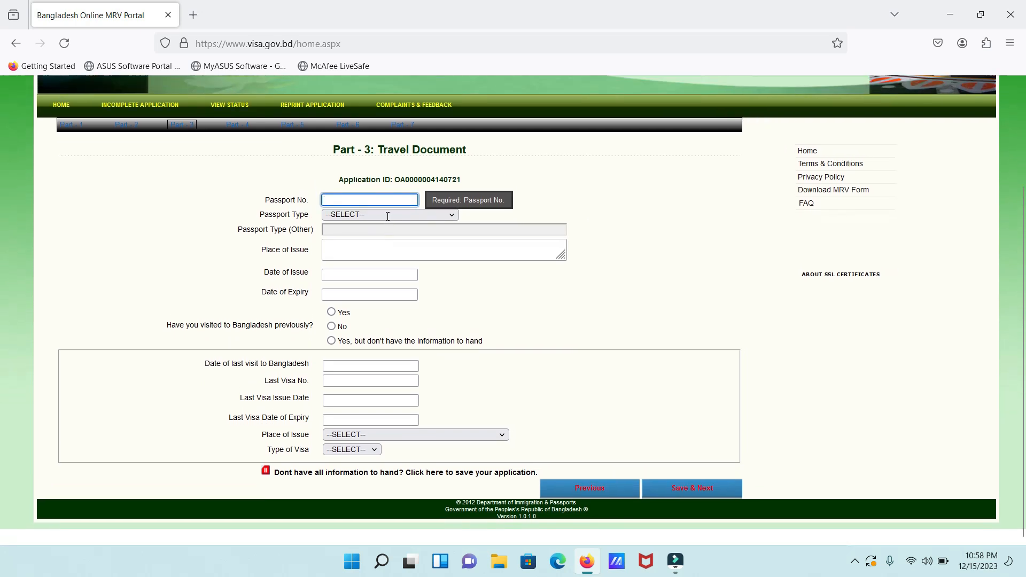
type("N1234567")
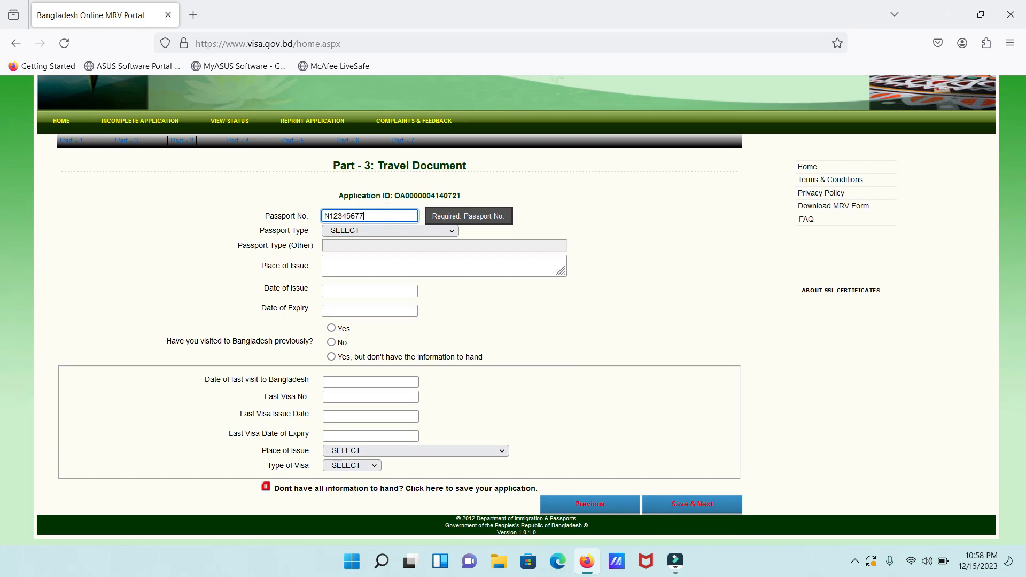
type("7")
left_click(385, 231)
left_click(362, 262)
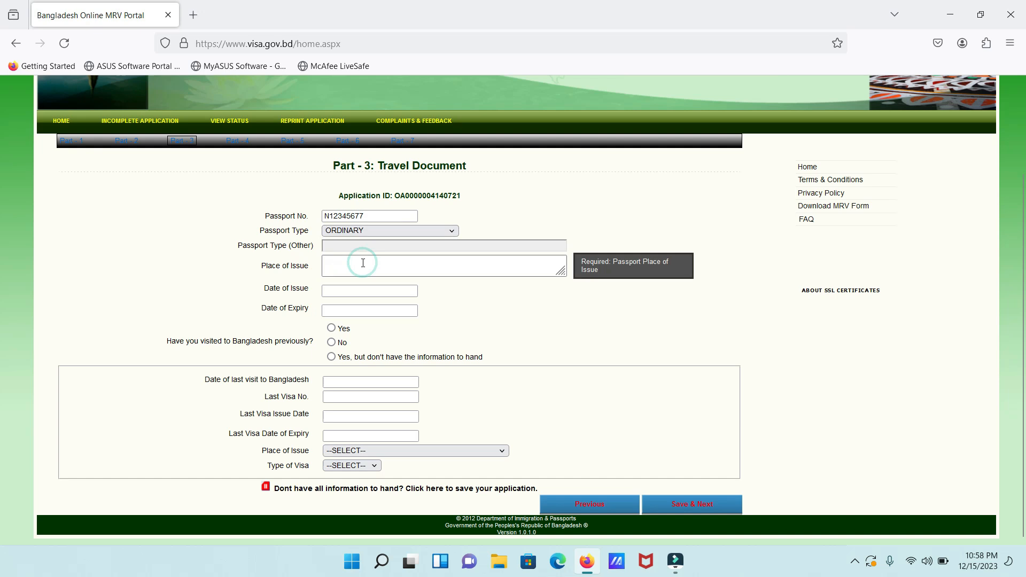
left_click(346, 273)
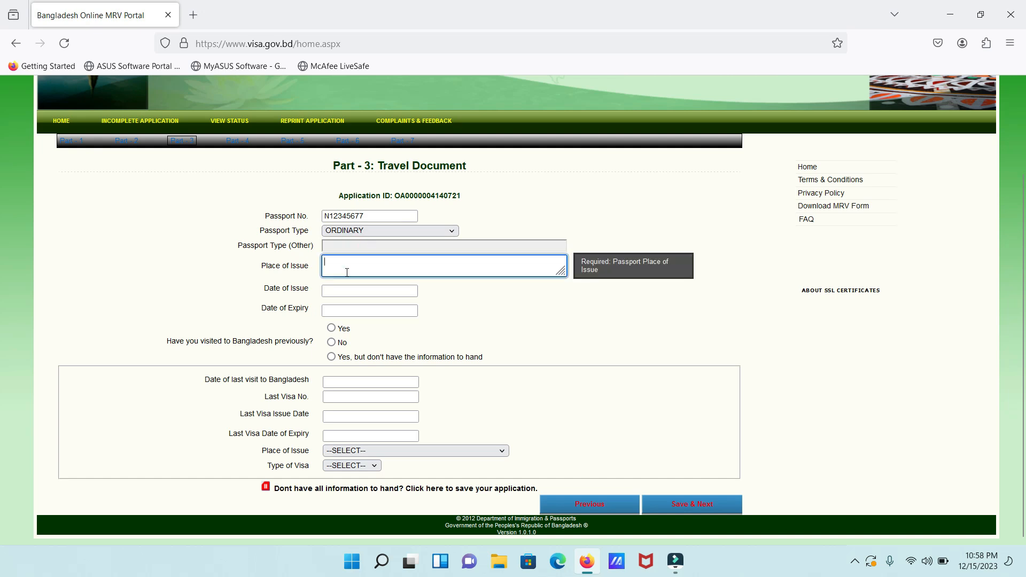
type("DELHI")
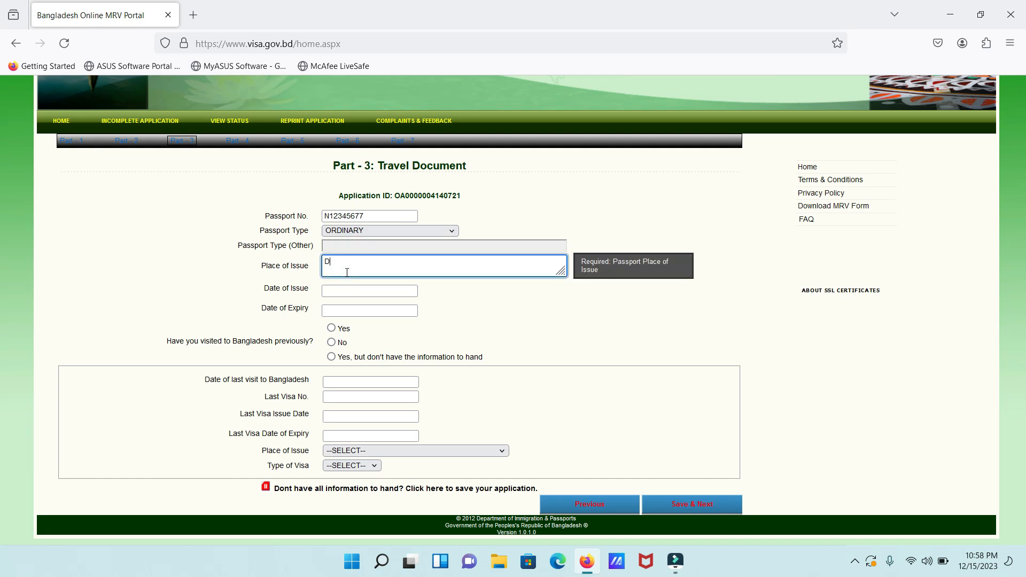
Set issue date 12/12/2018 and expiry 21/12/2023, answer no to previous visit, and save Part-3
left_click(341, 293)
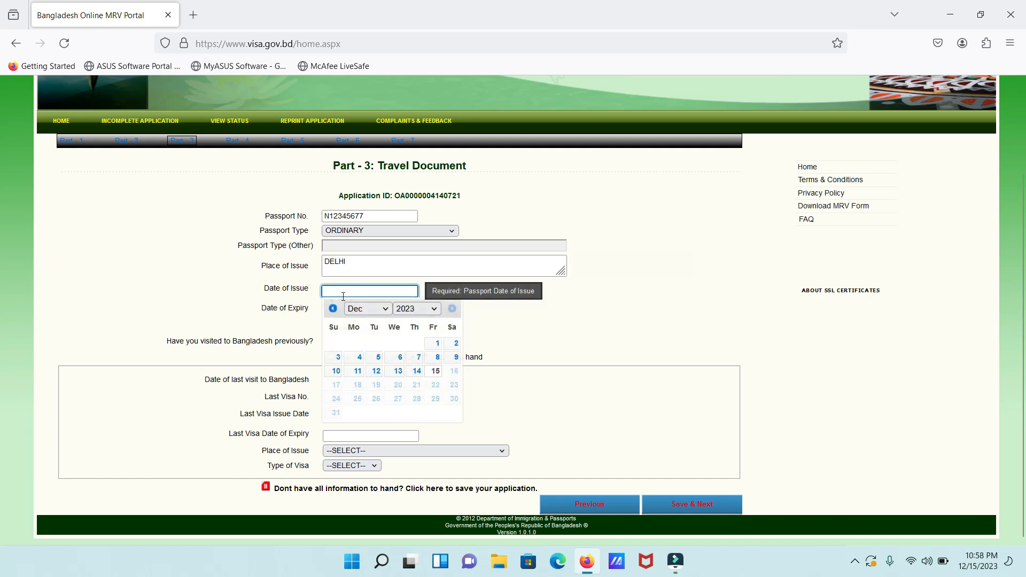
left_click(434, 308)
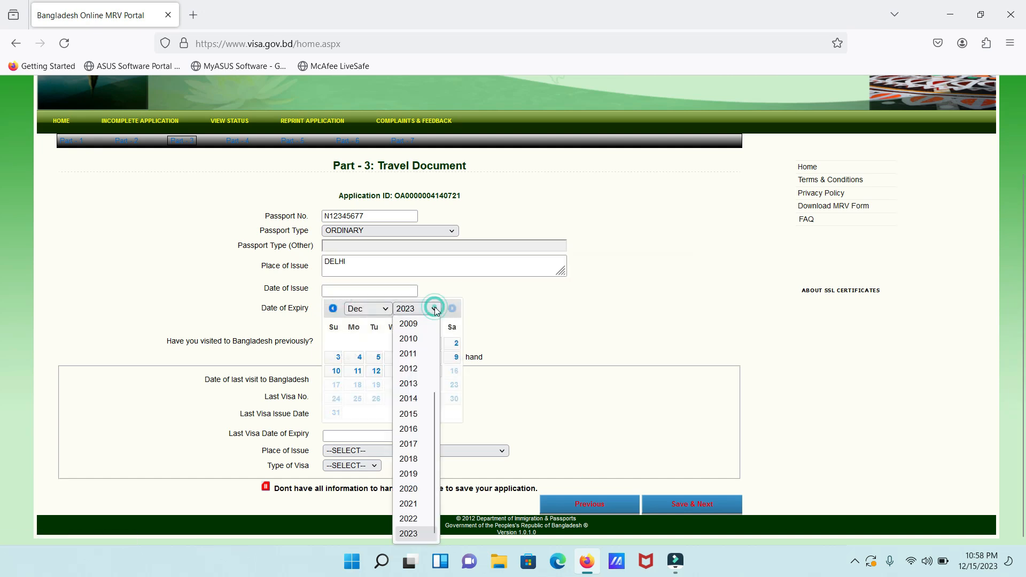
left_click(421, 459)
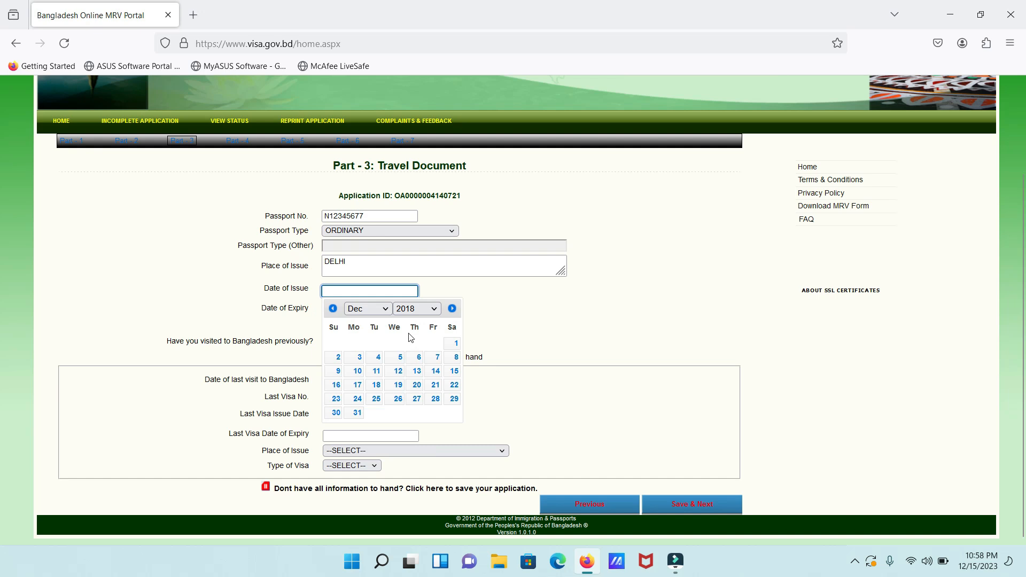
left_click(395, 370)
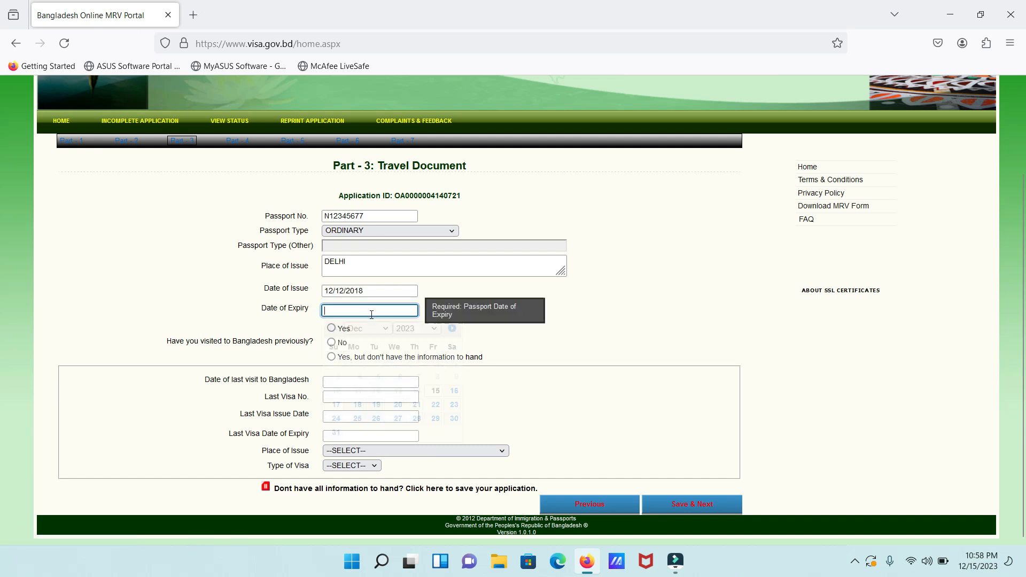
left_click(363, 310)
left_click(415, 406)
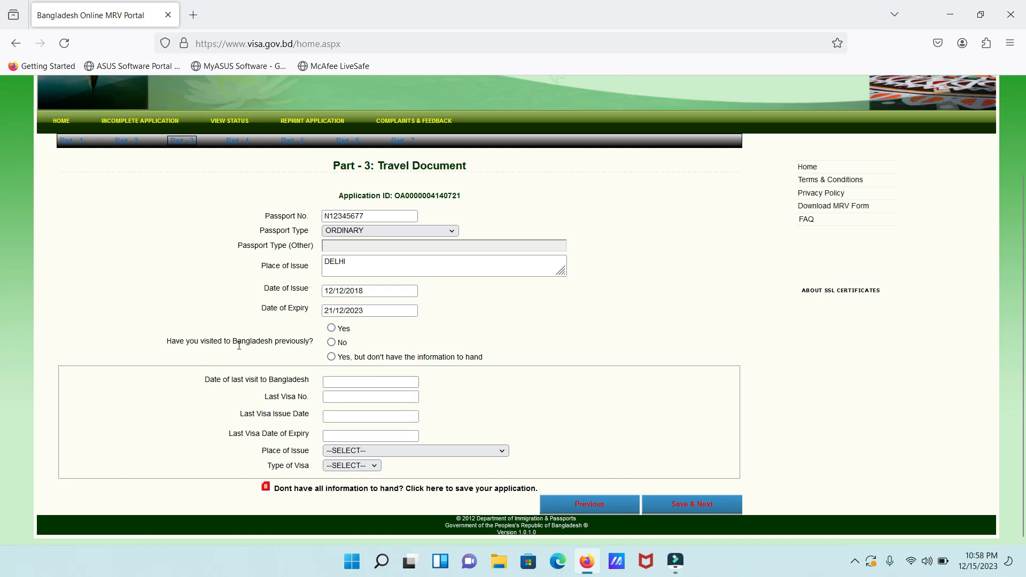
left_click(331, 343)
left_click(328, 385)
left_click(732, 506)
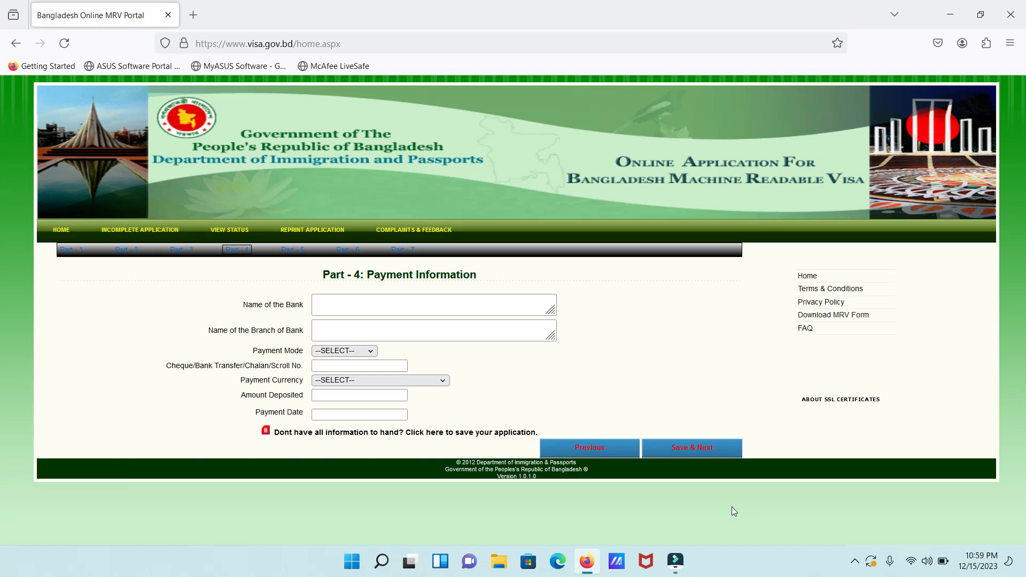
Enter STATE BANK OF INDIA as the bank with CHALAN NO. payment mode and save Part-4
left_click(355, 305)
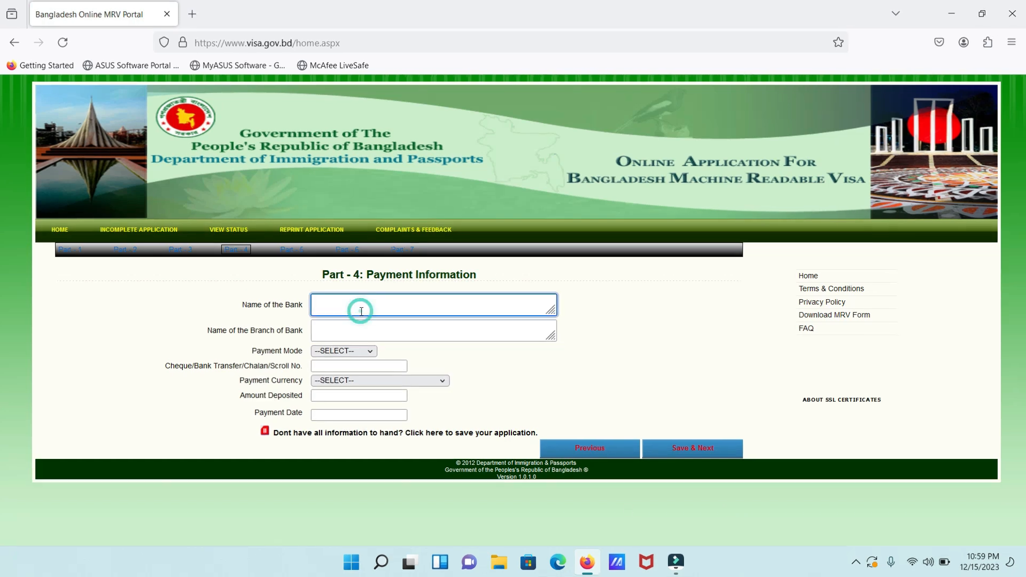
type("STATE")
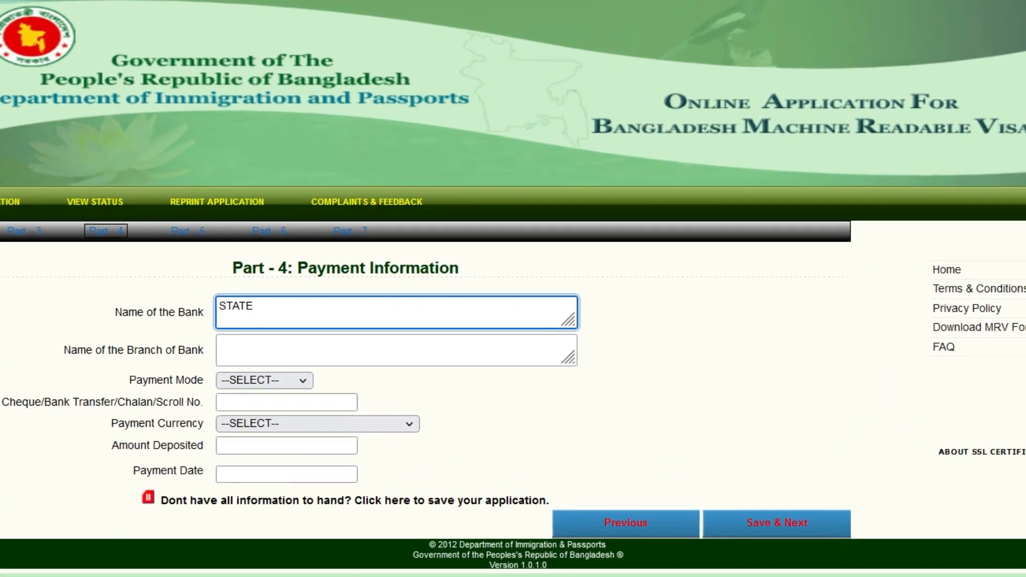
type(" BANK OF INDIA")
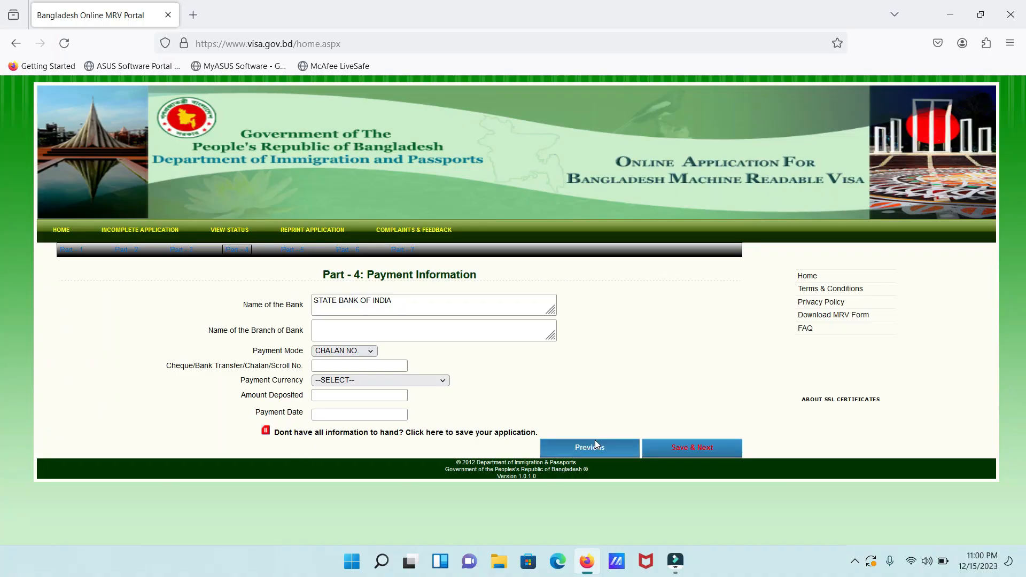
left_click(707, 446)
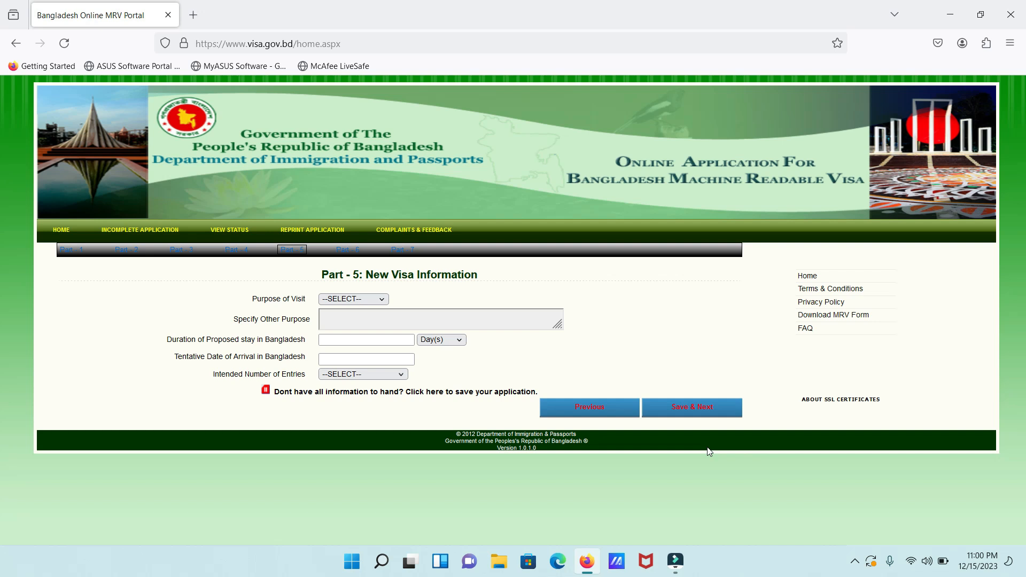
Fill Part 5 with TOURISM as purpose, a 30-day stay and arrival on 31 December 2023
left_click(353, 300)
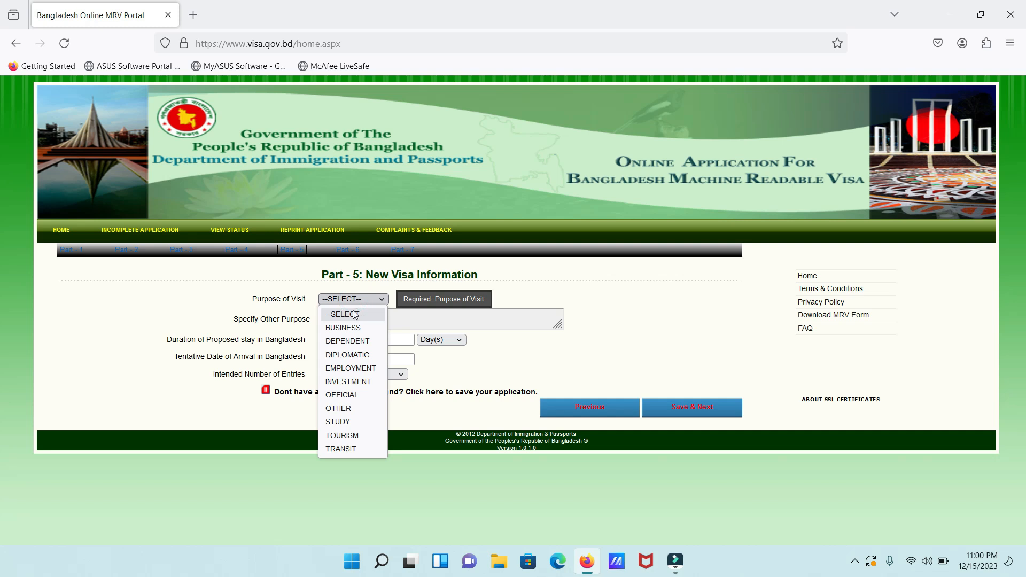
left_click(342, 437)
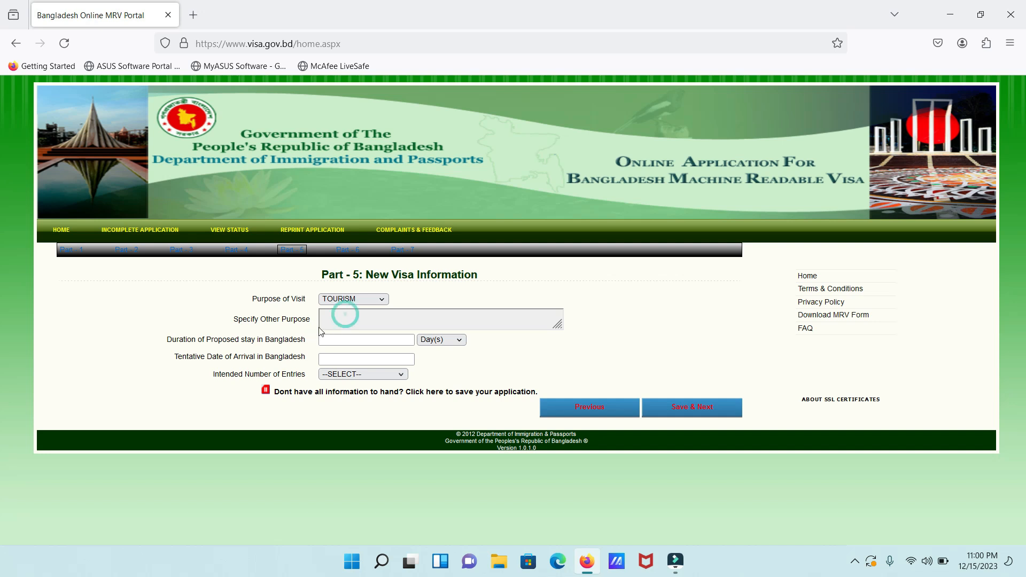
left_click(337, 340)
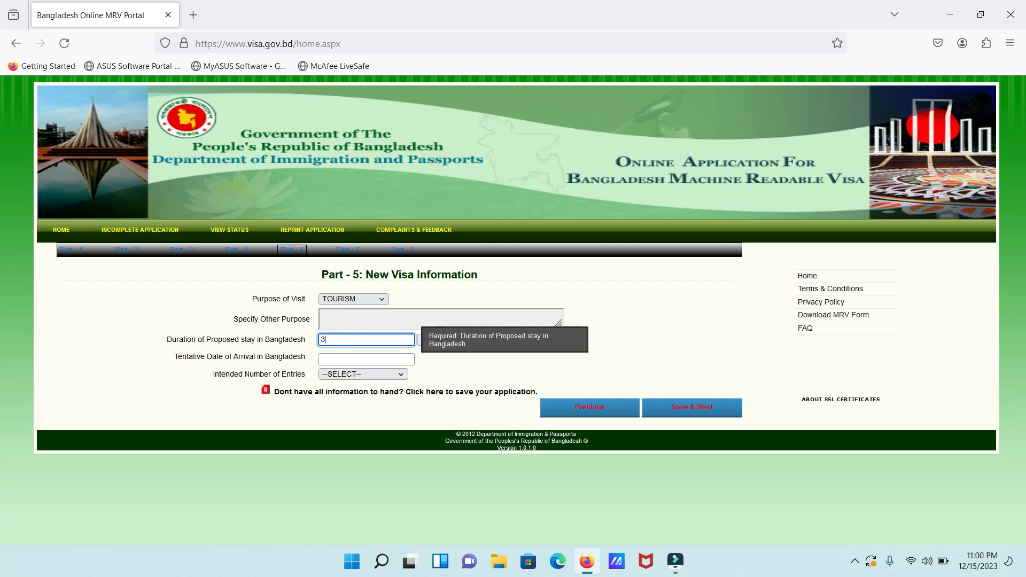
type("30")
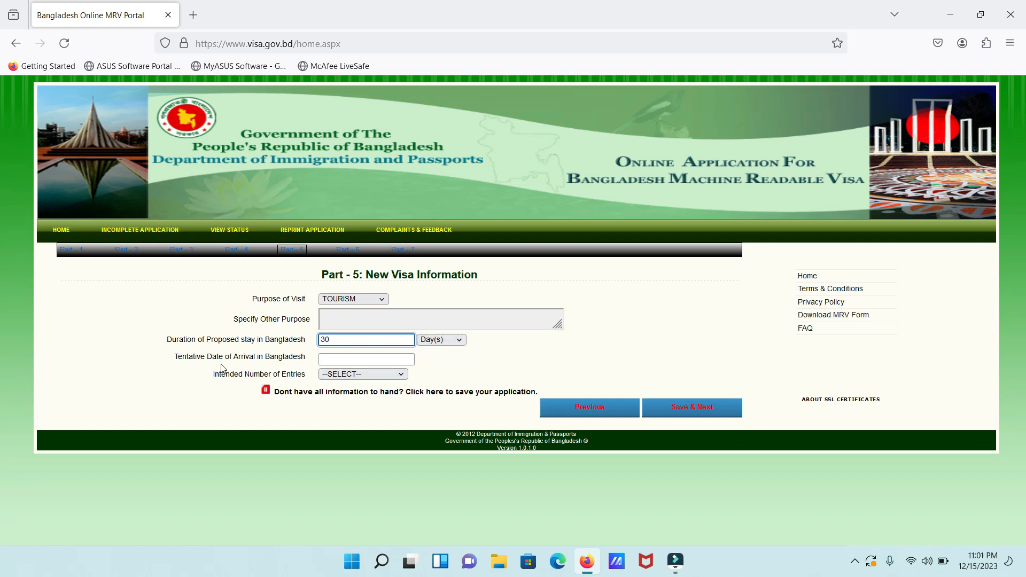
left_click(359, 359)
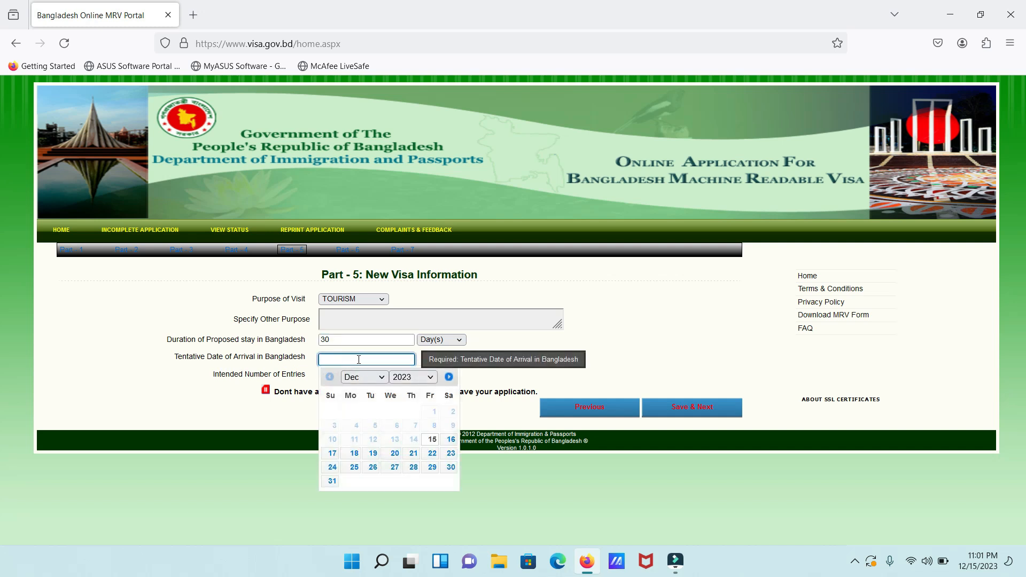
left_click(333, 481)
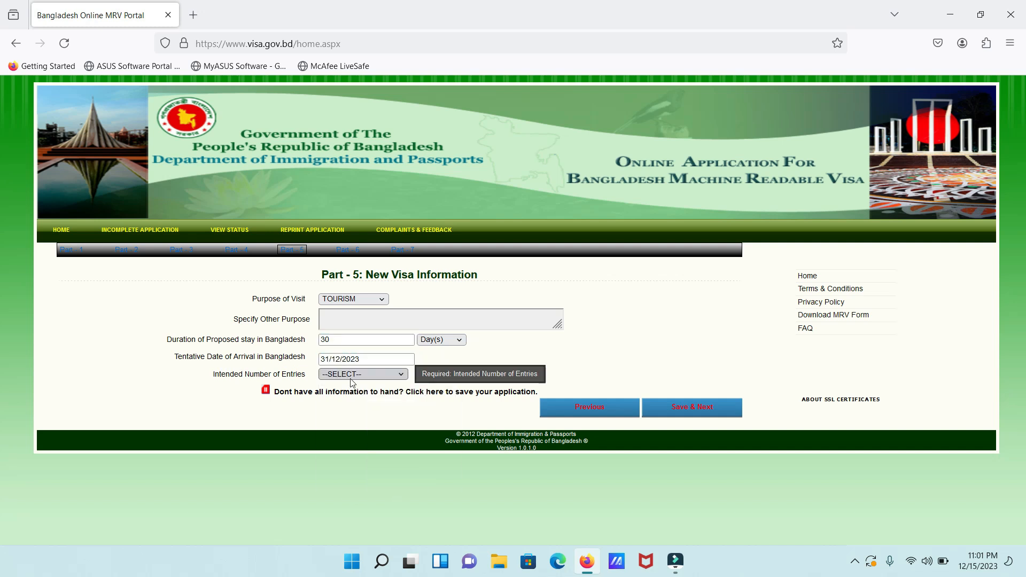
Choose SINGLE as the number of entries and save Part 5
left_click(348, 376)
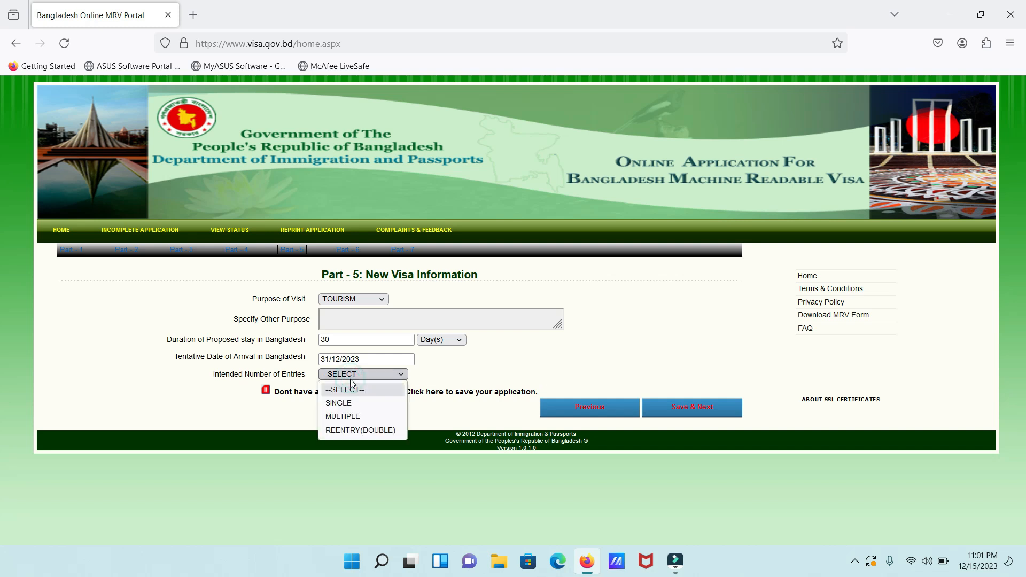
left_click(339, 403)
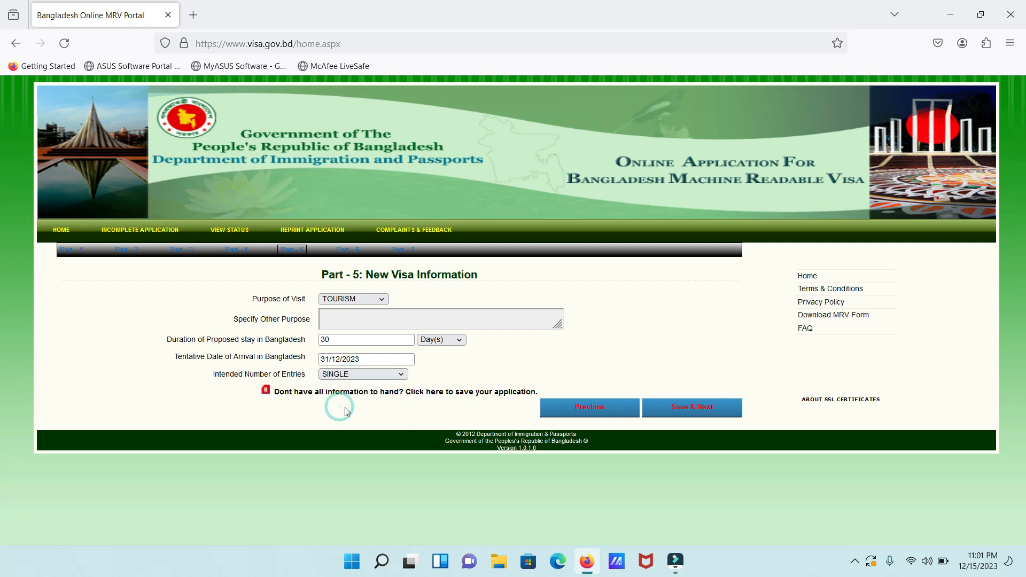
left_click(703, 411)
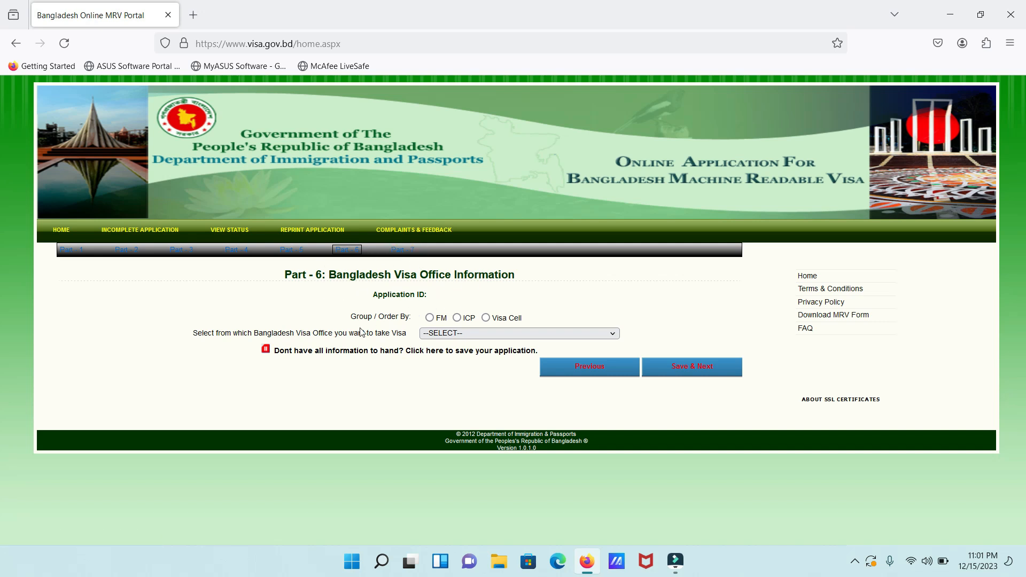
Group visa offices by FM and browse the office list past Chennai, Copenhagen, Doha and Dubai
left_click(430, 317)
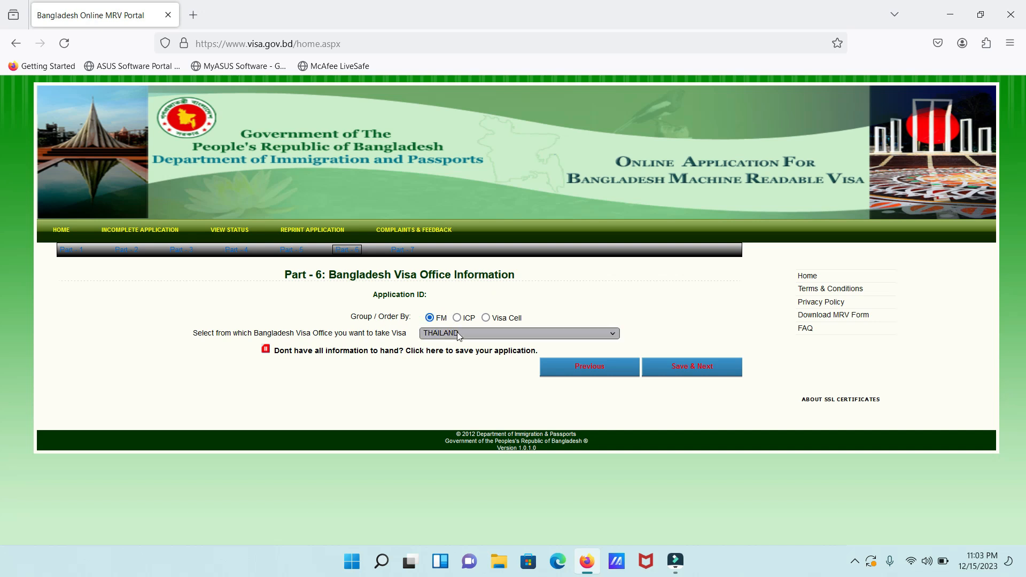
left_click(457, 333)
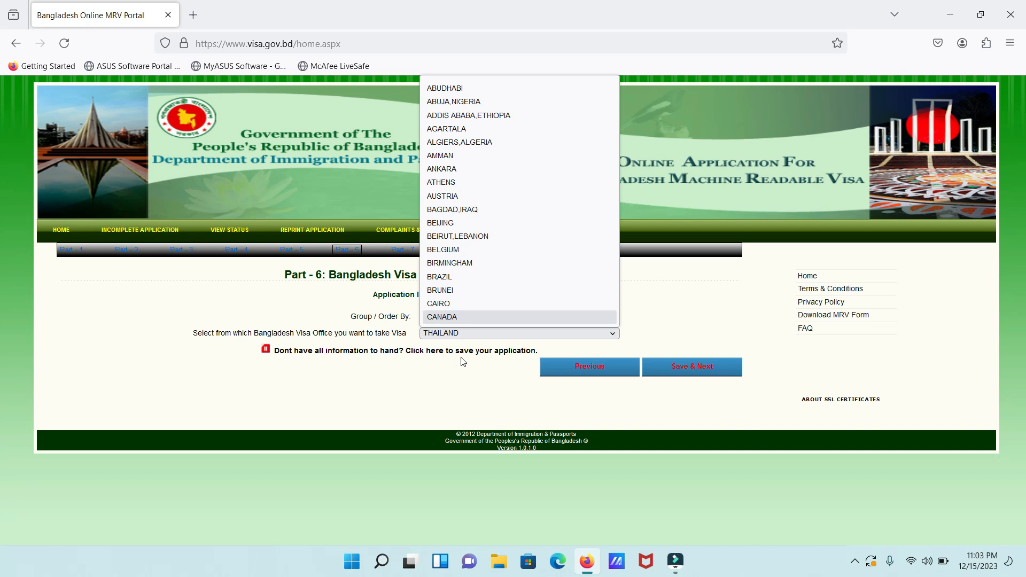
key("Down")
key("Down")
key("Down")
key("Up")
key("Up")
key("Up")
key("Up")
key("Up")
key("Up")
key("Up")
key("Down")
key("Down")
key("Down")
key("Down")
key("Down")
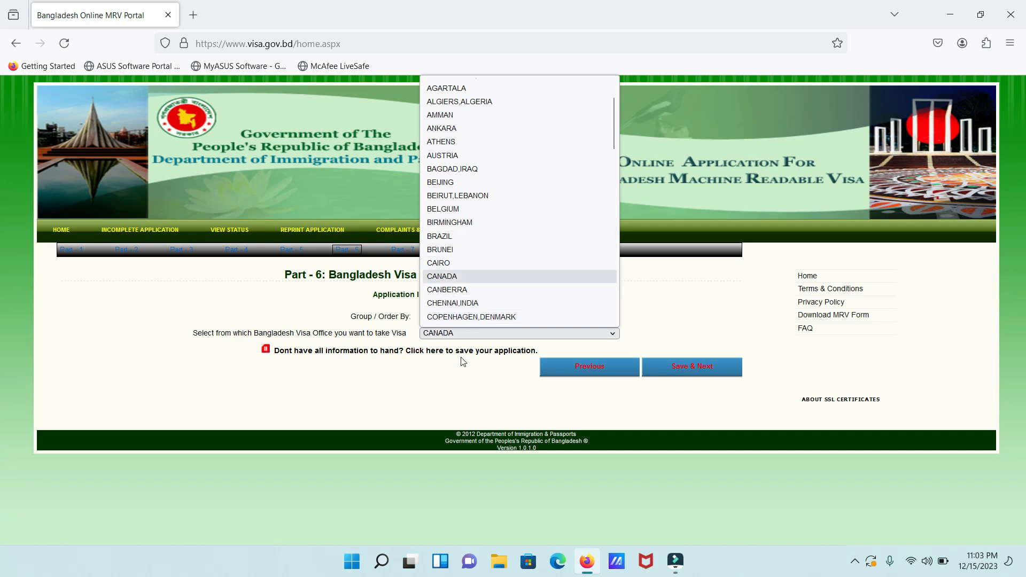
key("Down")
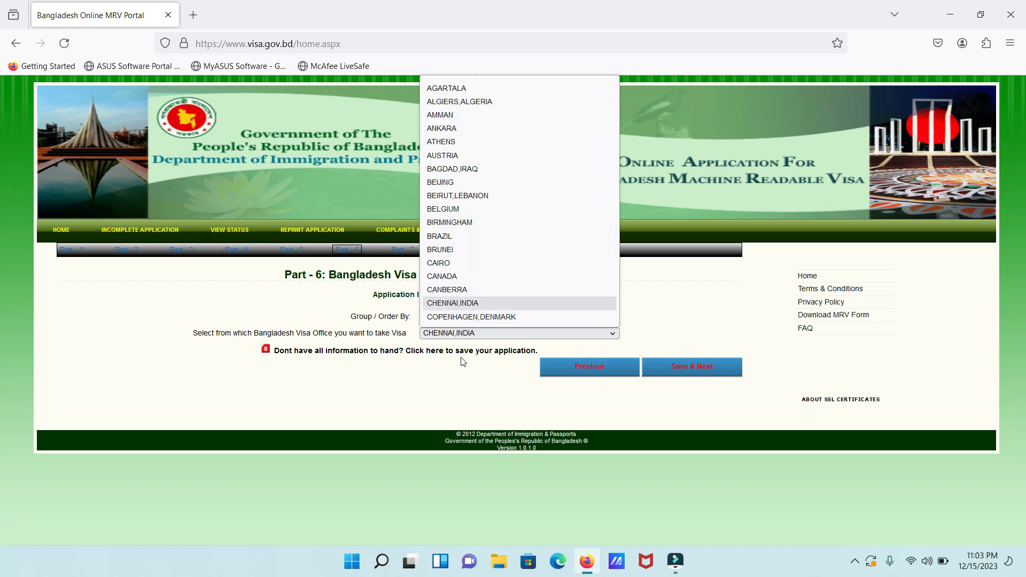
key("Down")
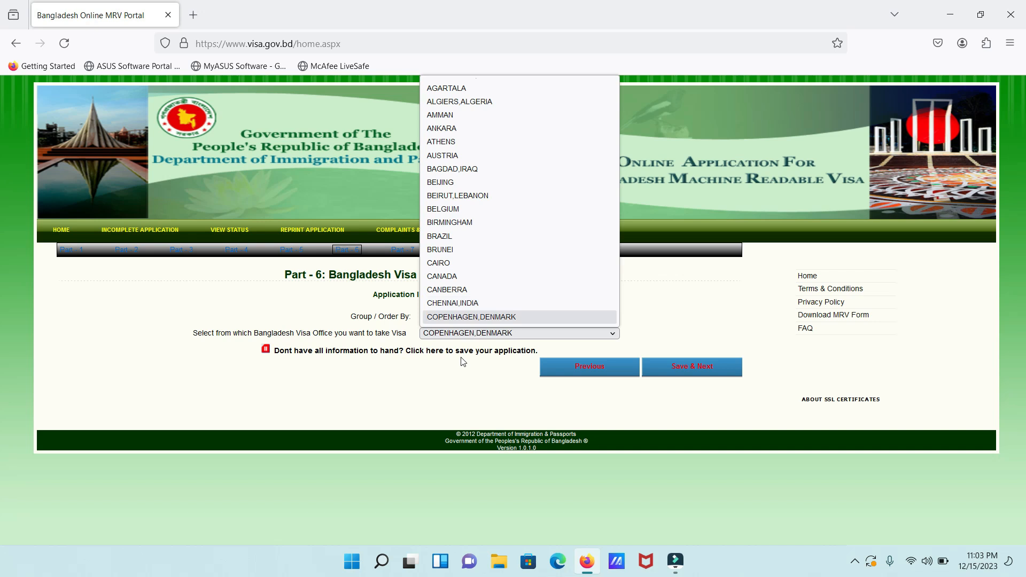
key("Down")
key("Down")
key("Down")
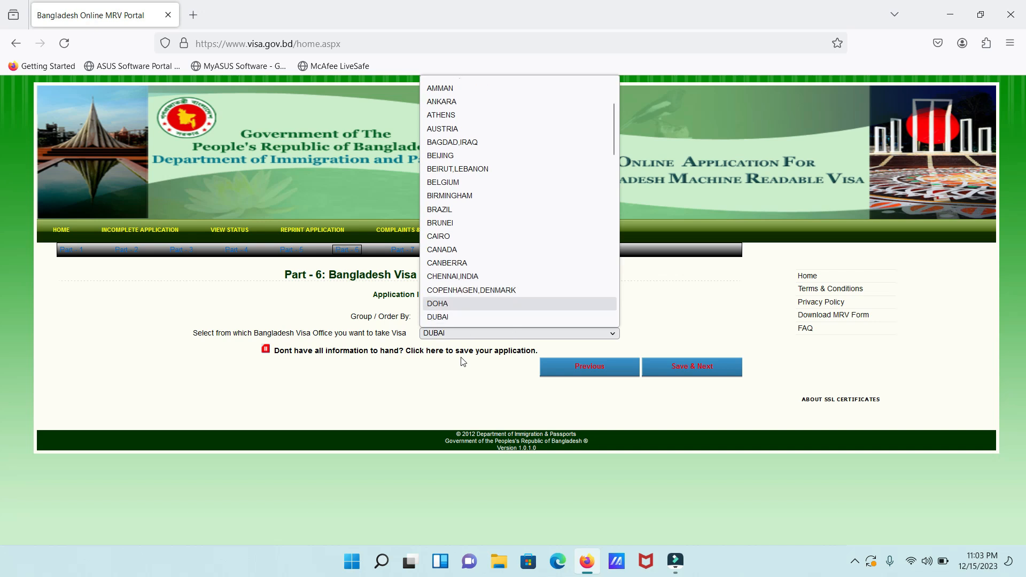
key("Down")
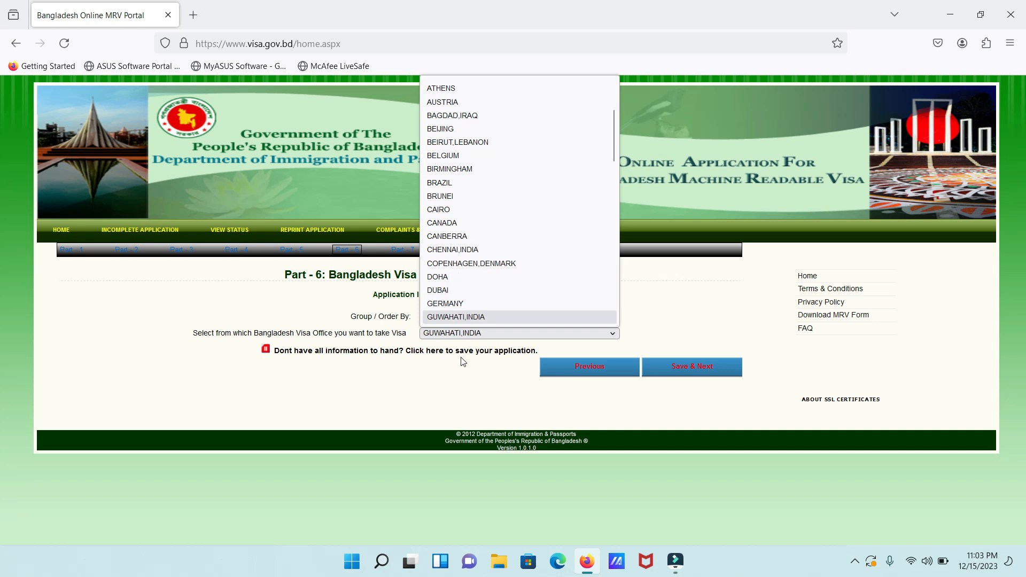
key("Up")
key("Up")
key("Up")
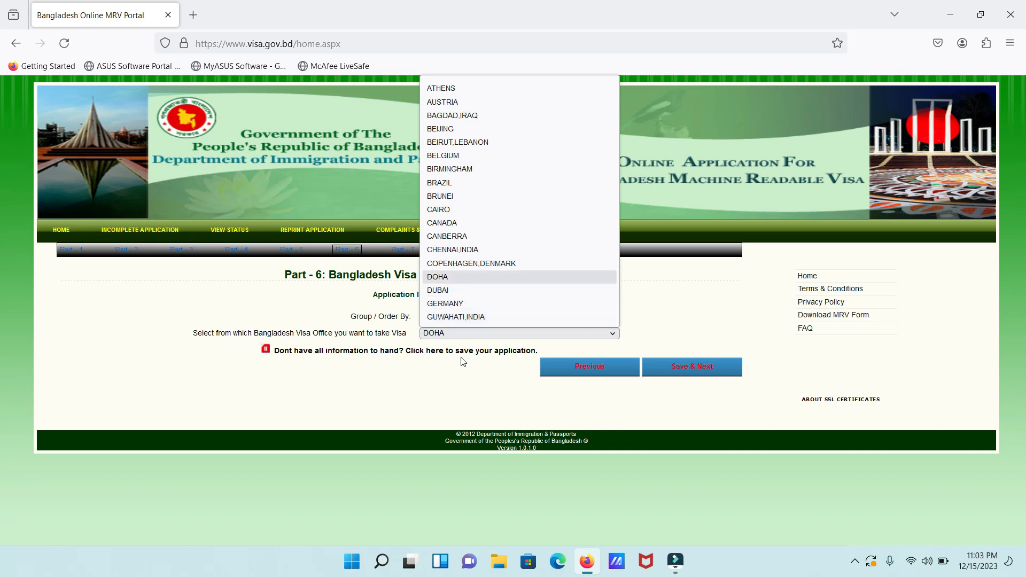
key("Down")
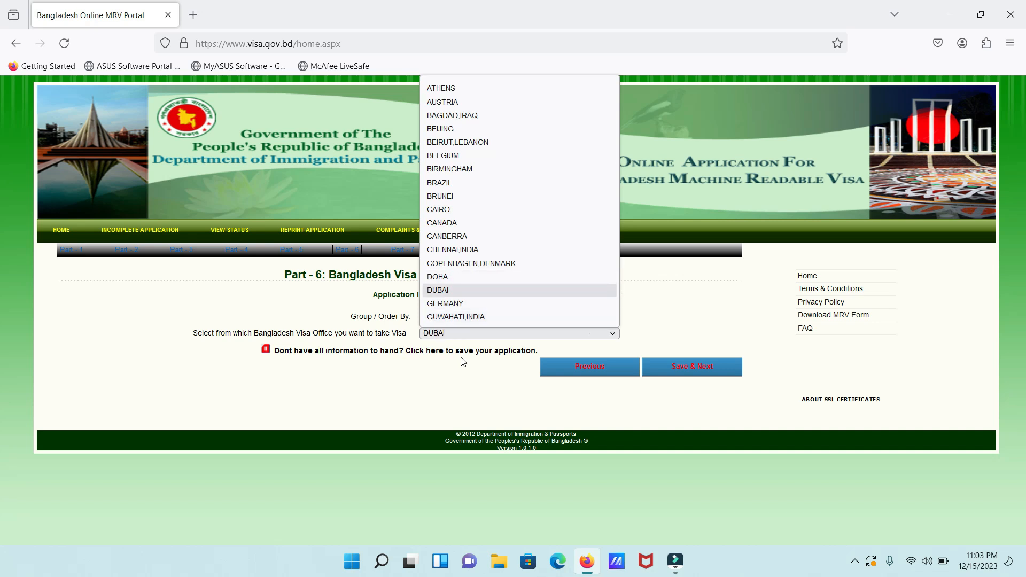
key("Down")
key("Down")
key("Down")
key("Down")
key("Down")
key("Down")
key("Down")
key("Down")
key("Down")
key("Down")
key("Down")
key("Down")
key("Down")
key("Down")
key("Down")
key("Down")
key("Down")
key("Down")
key("Down")
key("Down")
key("Down")
key("Down")
key("Down")
key("Down")
key("Down")
key("Down")
key("Down")
key("Down")
key("Down")
key("Down")
key("Down")
key("Down")
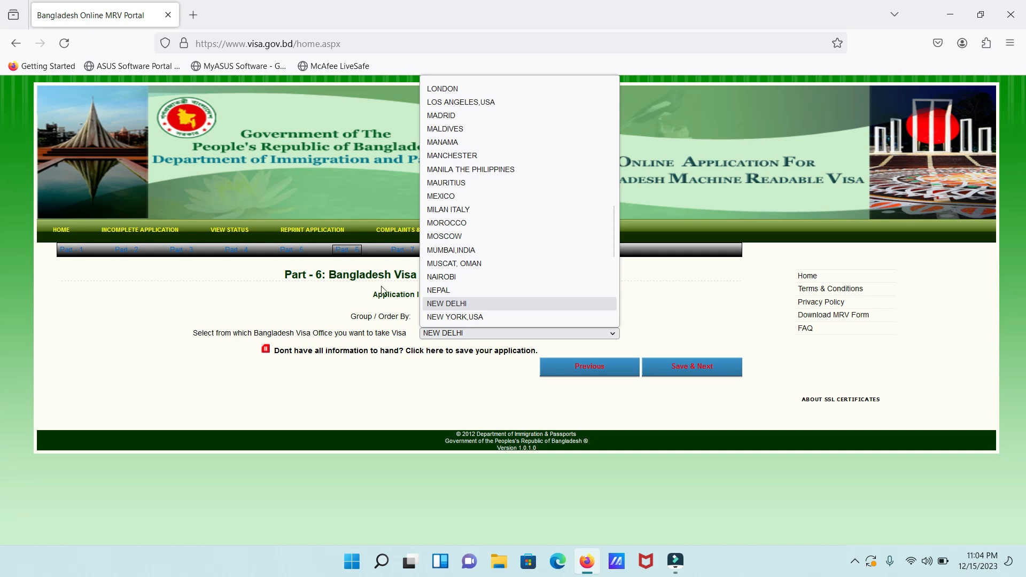
Select NEW DELHI as the Bangladesh visa office and save Part 6
left_click(446, 304)
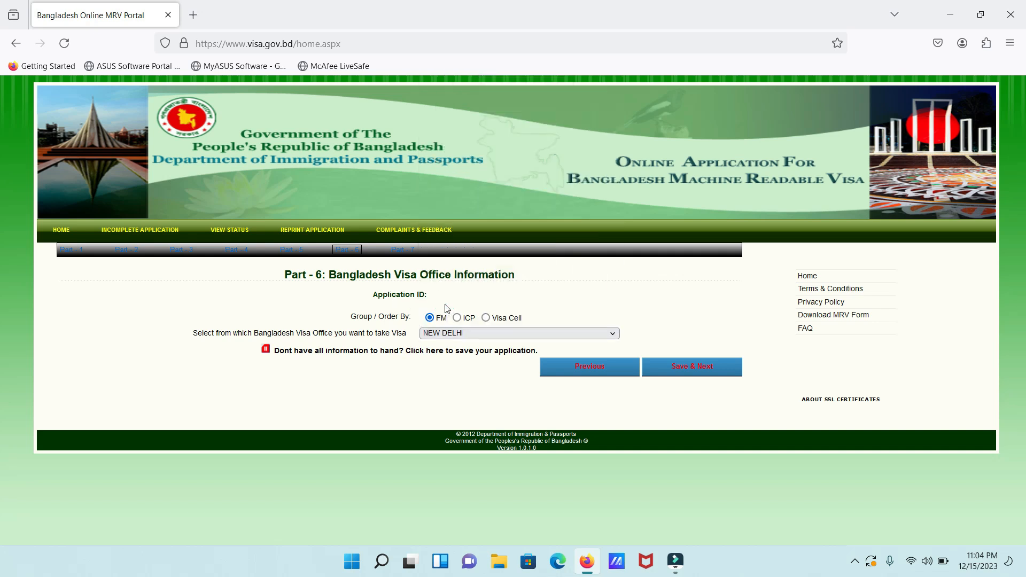
left_click(696, 366)
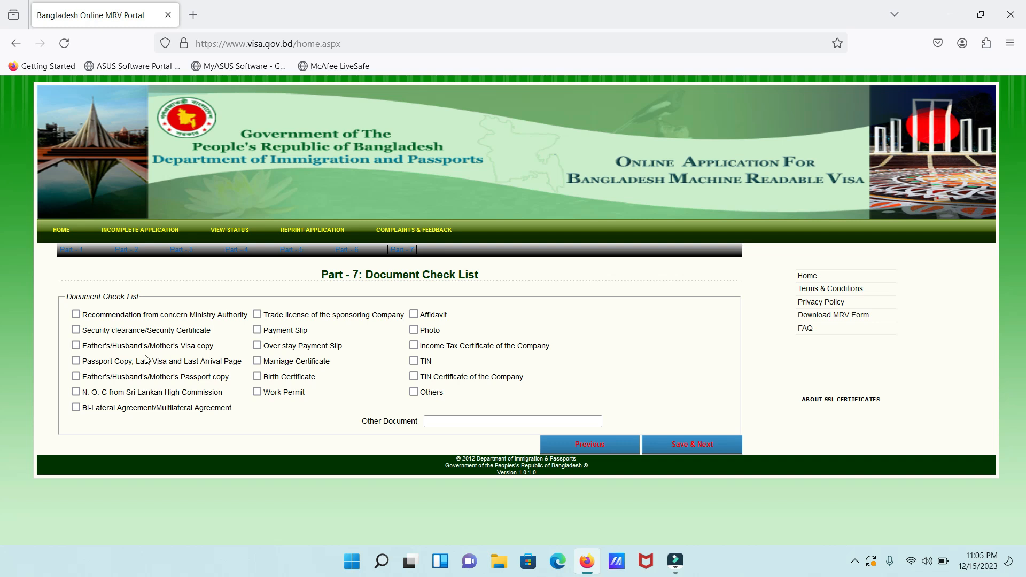
Tick Passport Copy with Last Visa pages, Payment Slip, Photo and Others as provided documents
left_click(76, 360)
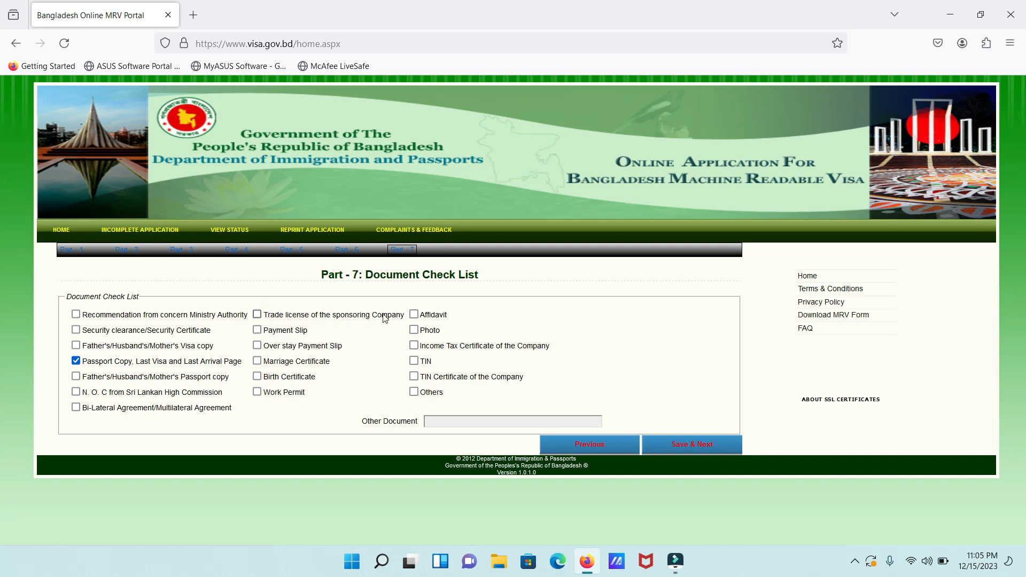
left_click(257, 333)
left_click(415, 331)
left_click(414, 392)
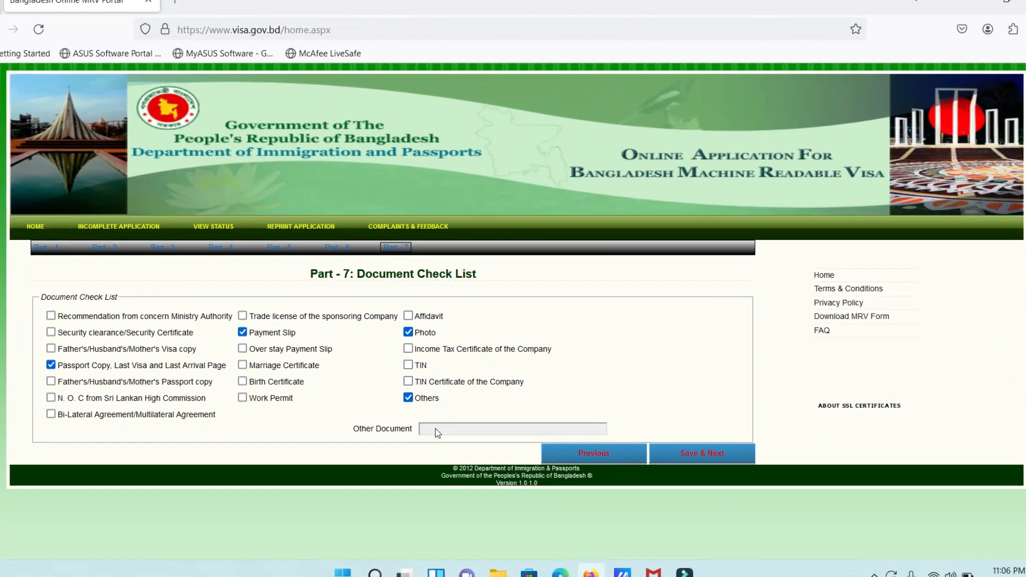
Type 12 in the Other Document field, then correct the entry
left_click(435, 429)
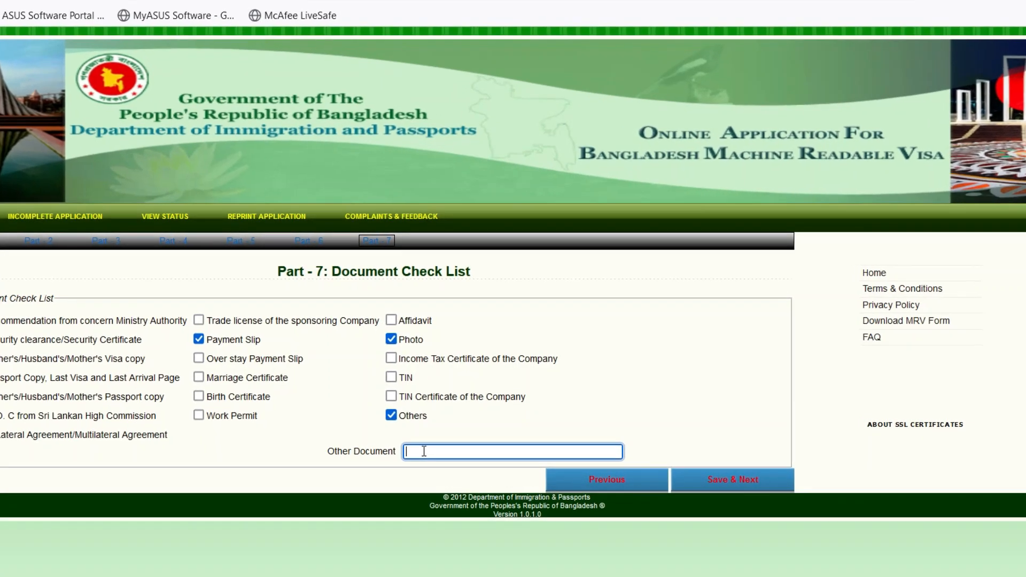
type("12")
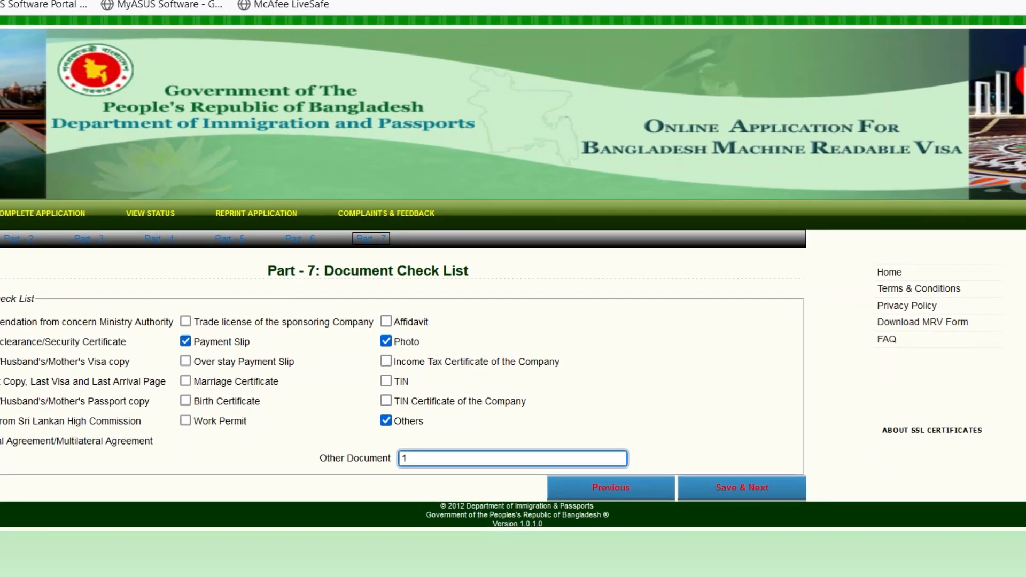
key("BackSpace")
key("BackSpace")
Complete the Other Document entry, save Part 7, accept the declaration and submit the application
type("1")
left_click(762, 502)
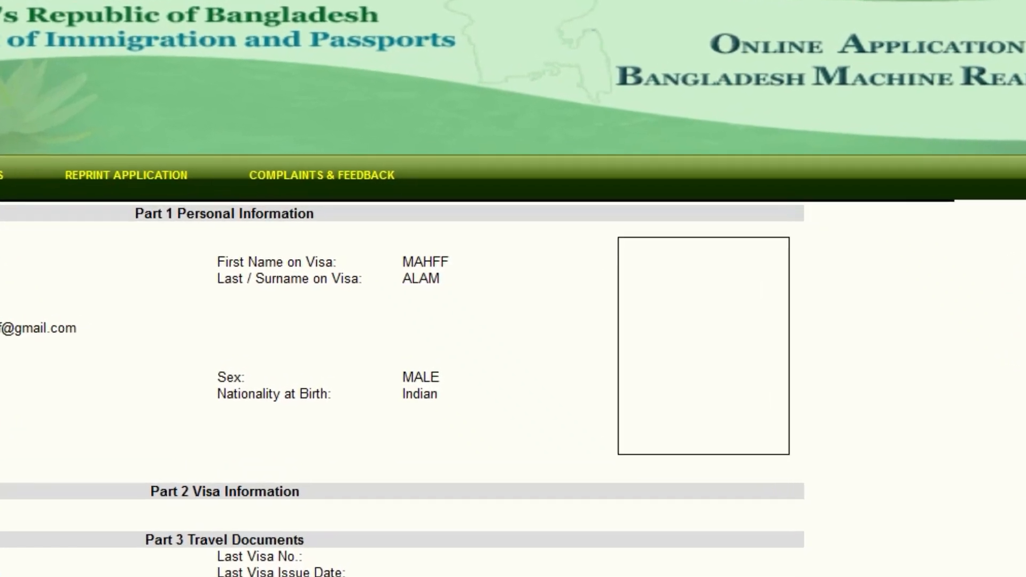
left_click_drag(1025, 183, 1024, 460)
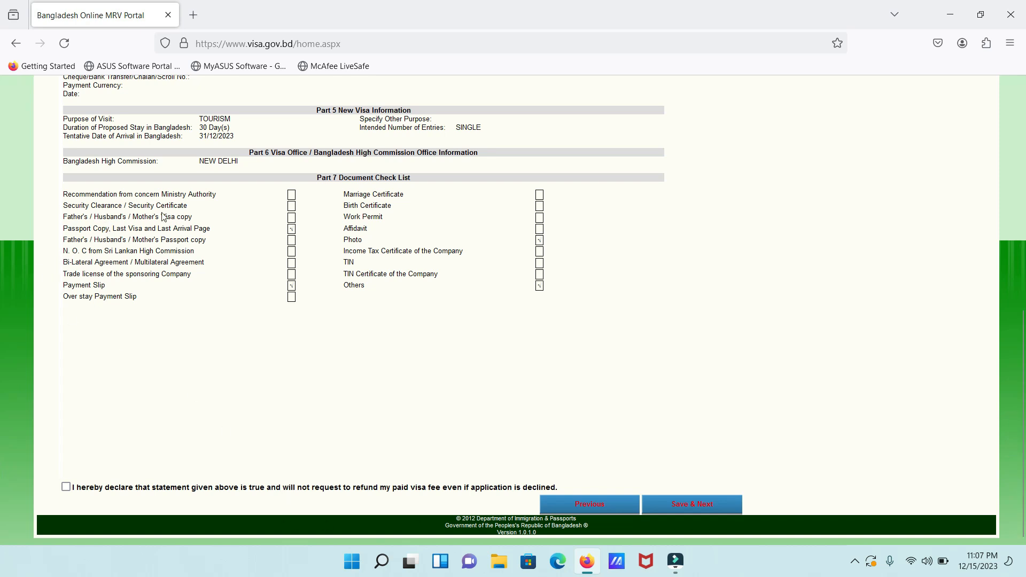
left_click(65, 486)
left_click(688, 511)
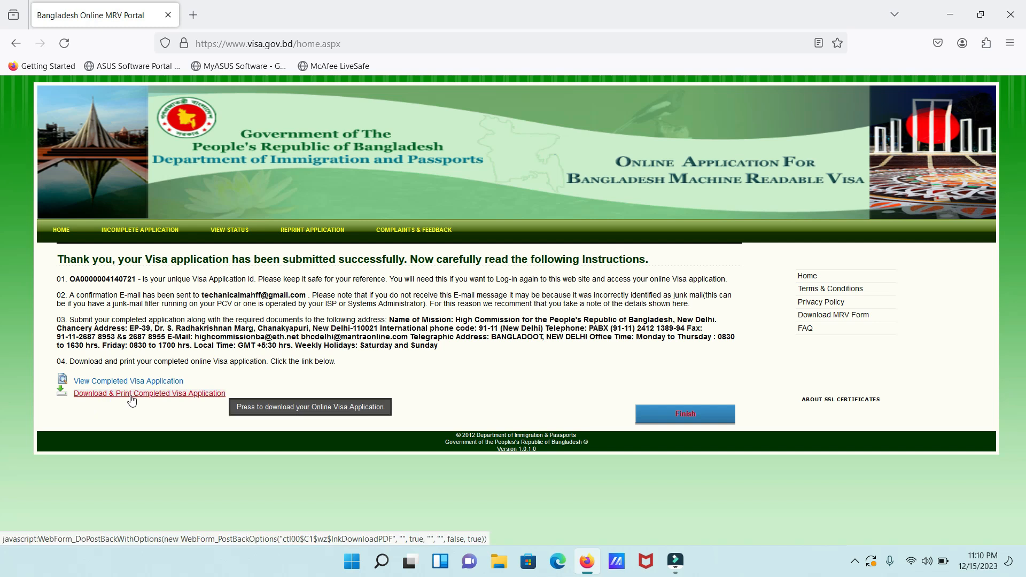
Download the completed visa application PDF from the submission confirmation page
left_click(184, 396)
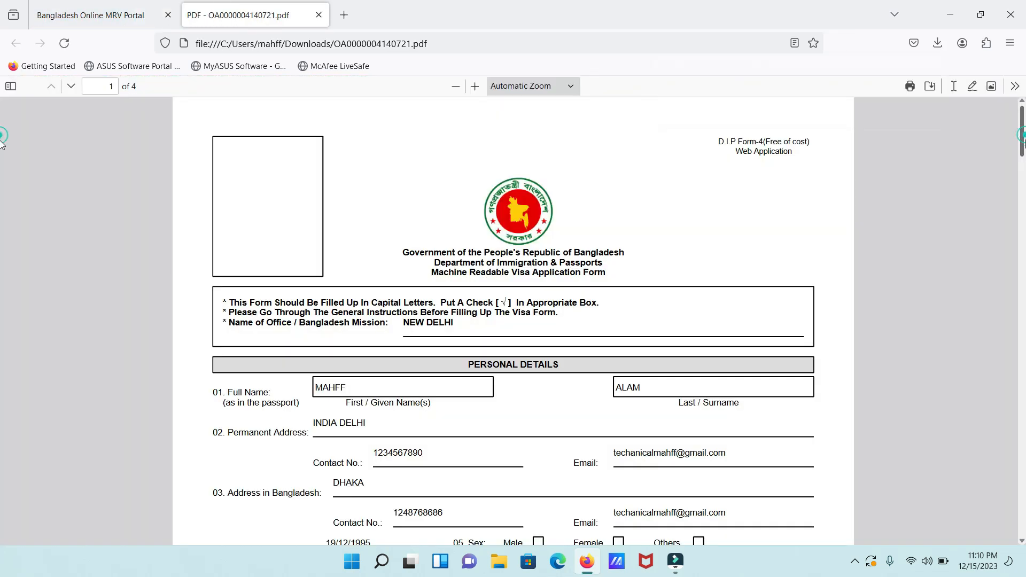
Scroll the downloaded application PDF down to the Travel Document Details section
mouse_move(1024, 136)
left_mouse_down()
mouse_move(1025, 155)
mouse_move(1025, 132)
left_mouse_up()
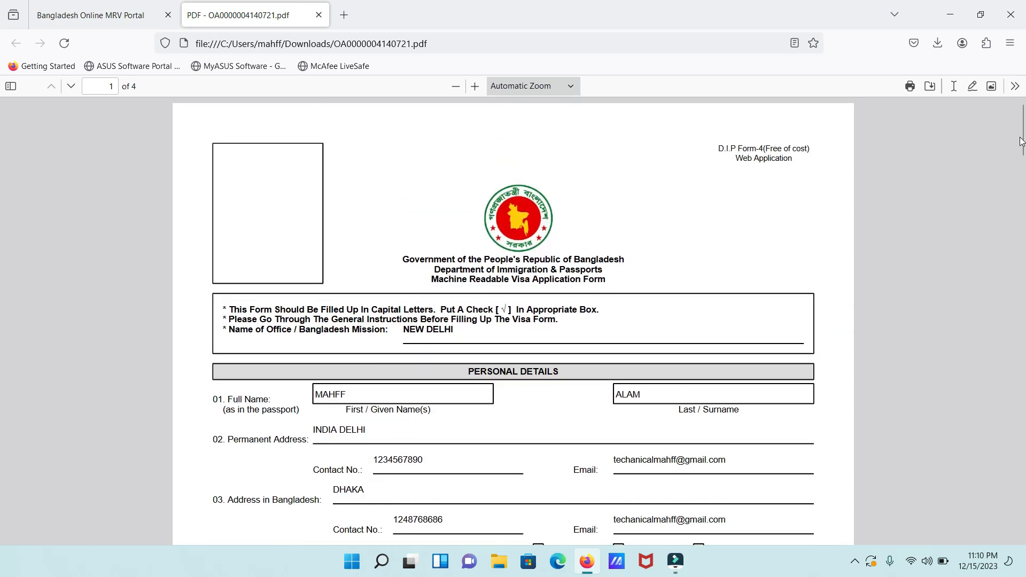
scroll(2, 161, "down", 7)
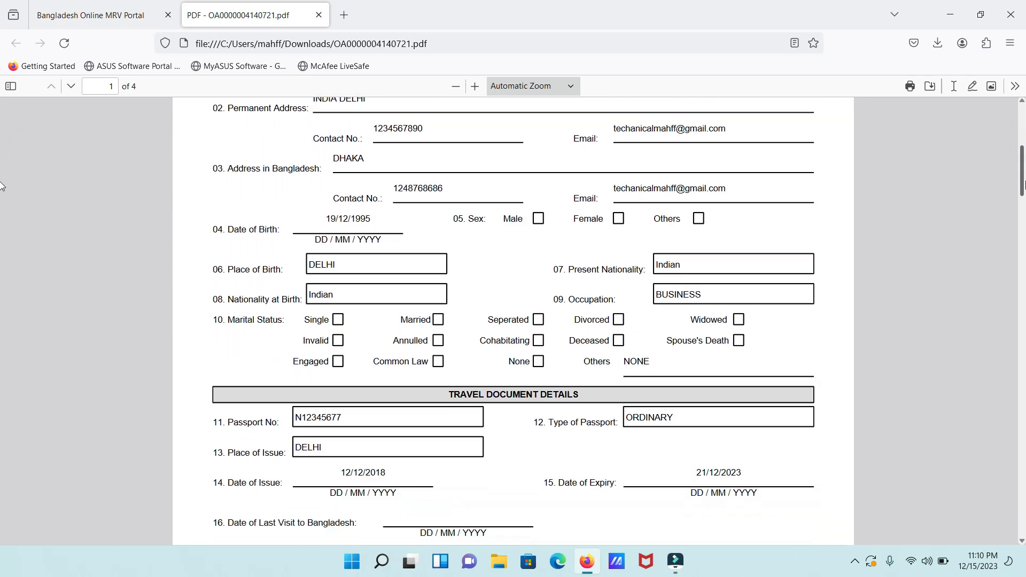